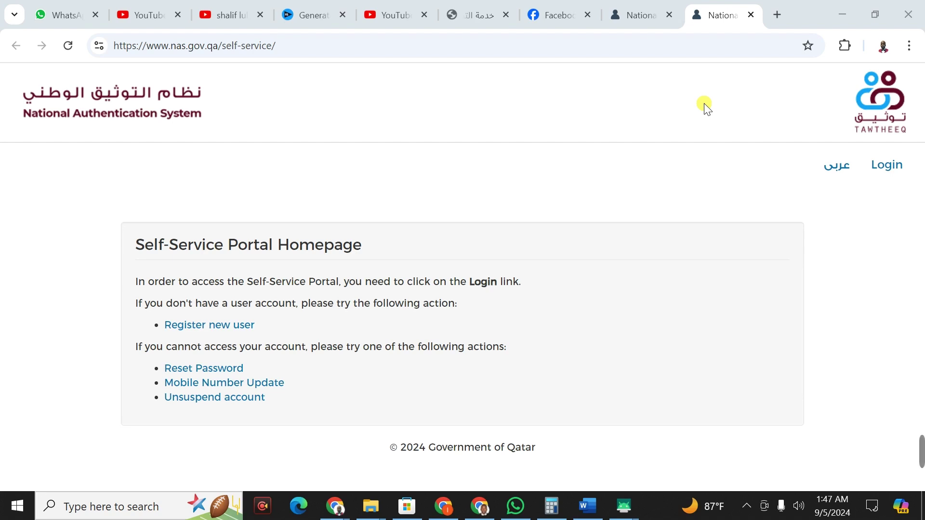
- In a new tab, go to Google, search for 'nas' and scroll through the results
left_click(778, 14)
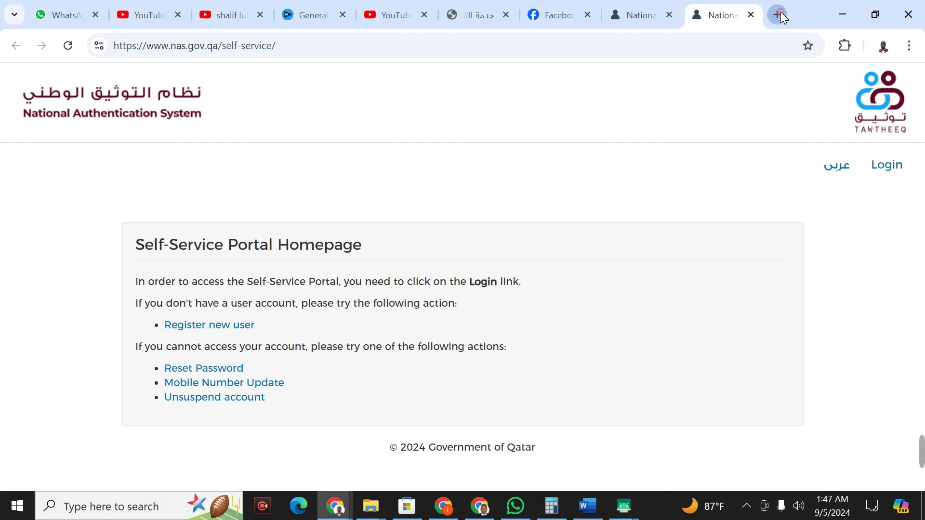
type("go")
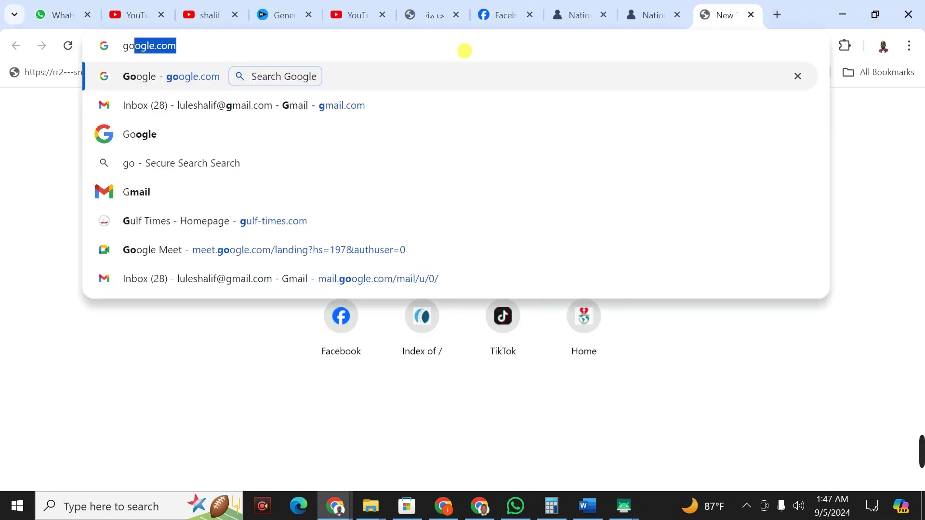
key("Return")
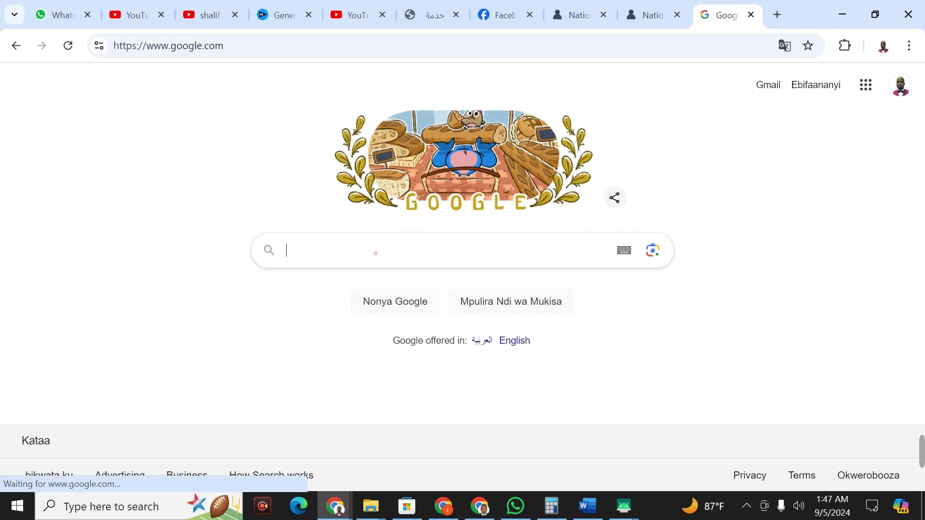
type("nas")
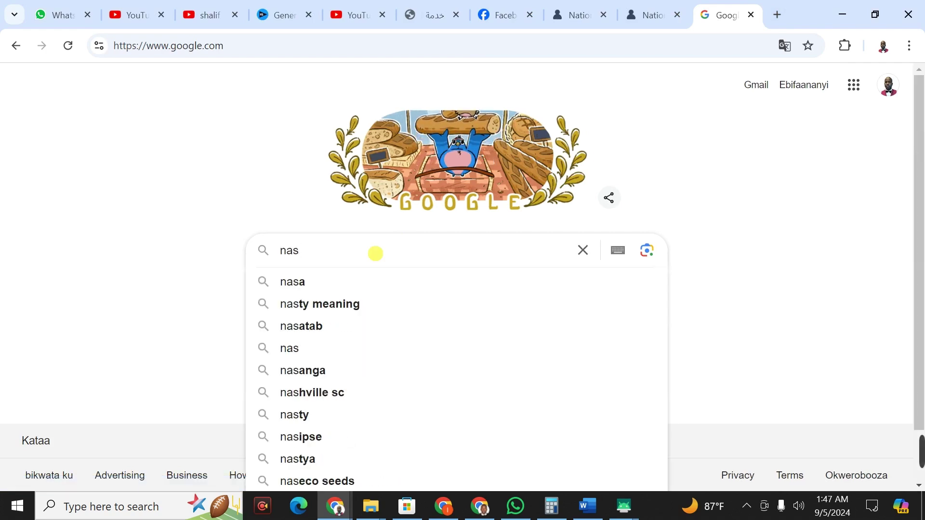
key("Return")
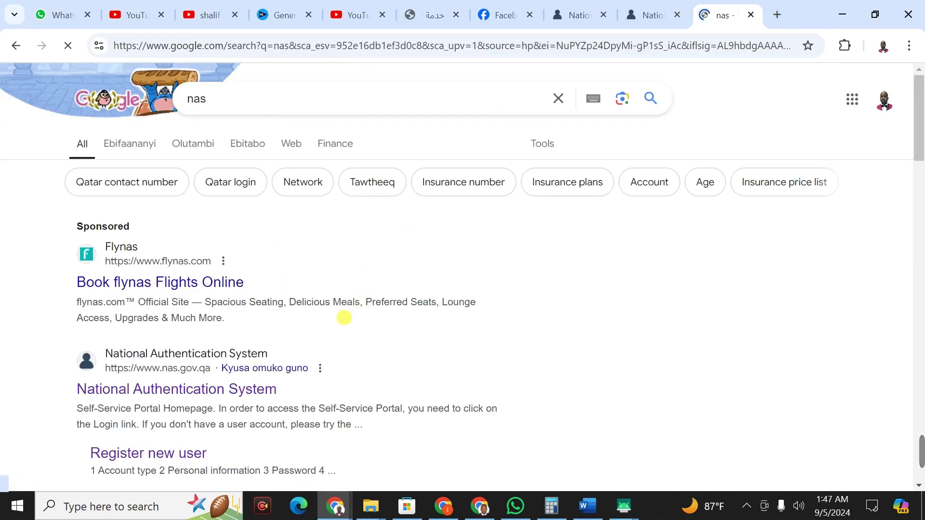
left_click_drag(911, 109, 910, 143)
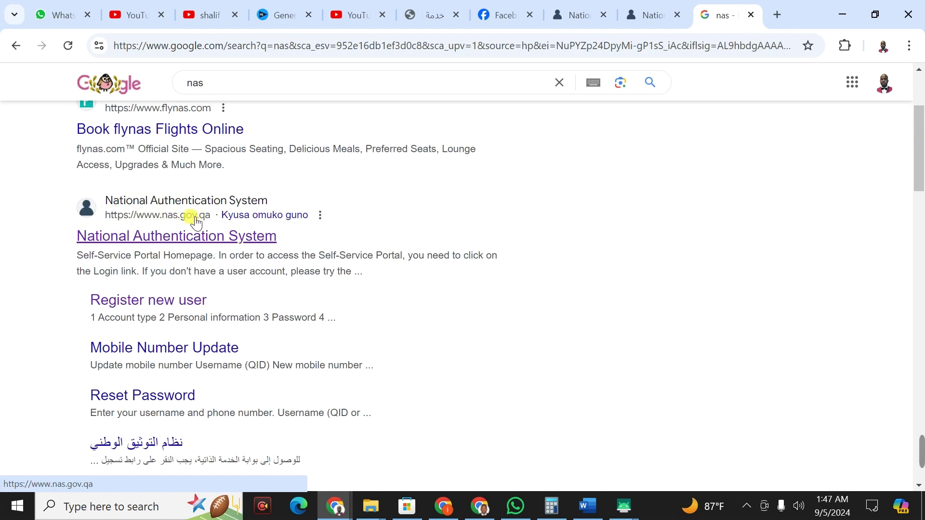
- Open the National Authentication System site and start new-user registration
left_click(174, 236)
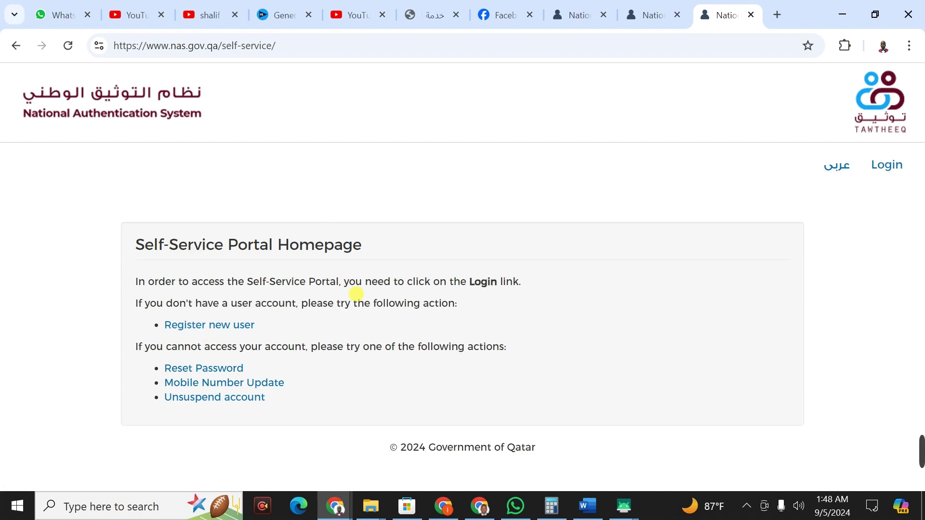
left_click(199, 331)
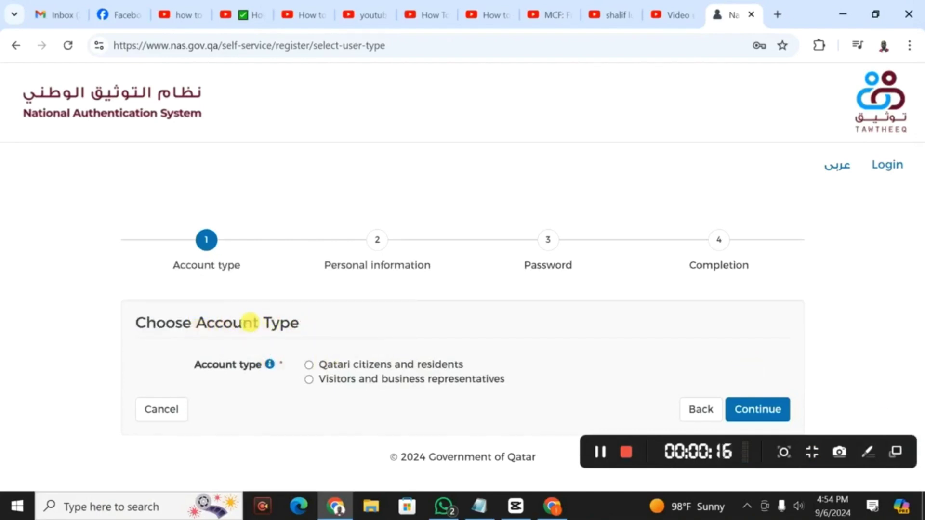
- Choose Qatari citizens and residents, then enter the applicant's QID and mobile number
left_click(309, 364)
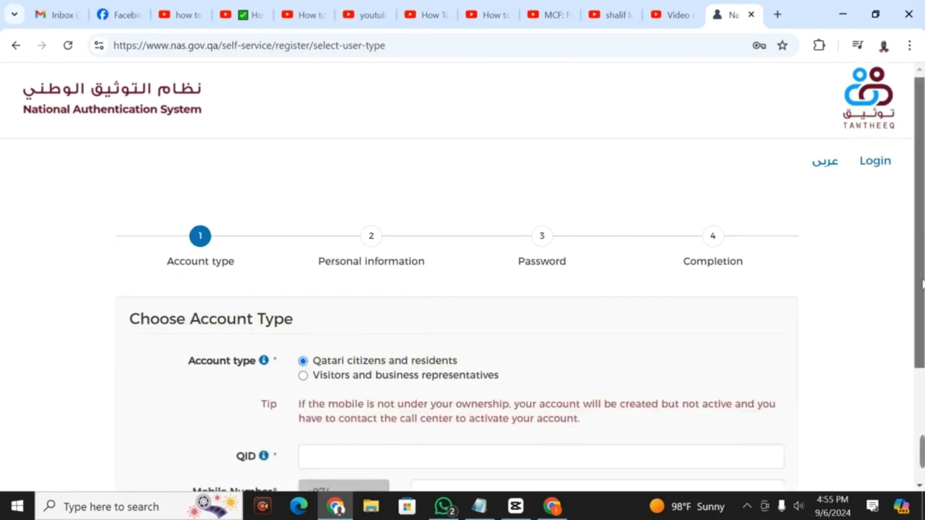
scroll(881, 410, "down", 5)
left_click(470, 290)
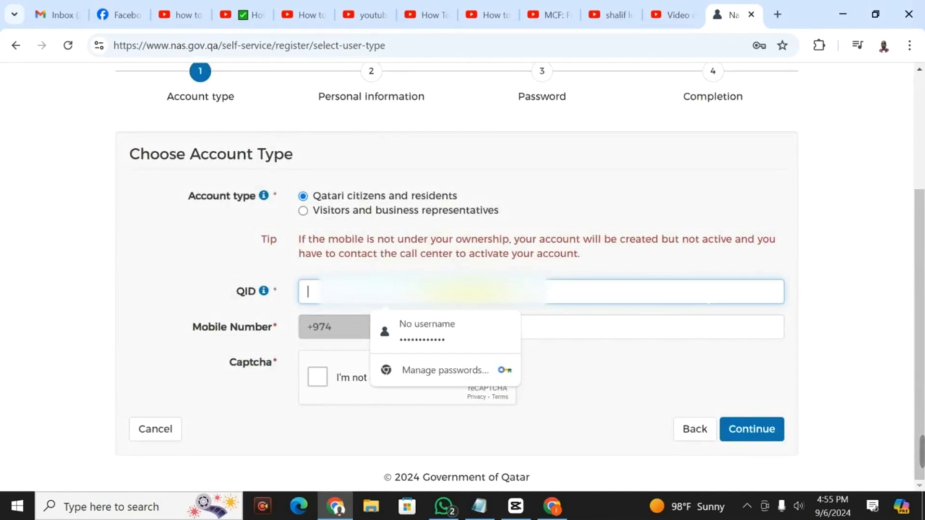
type("29")
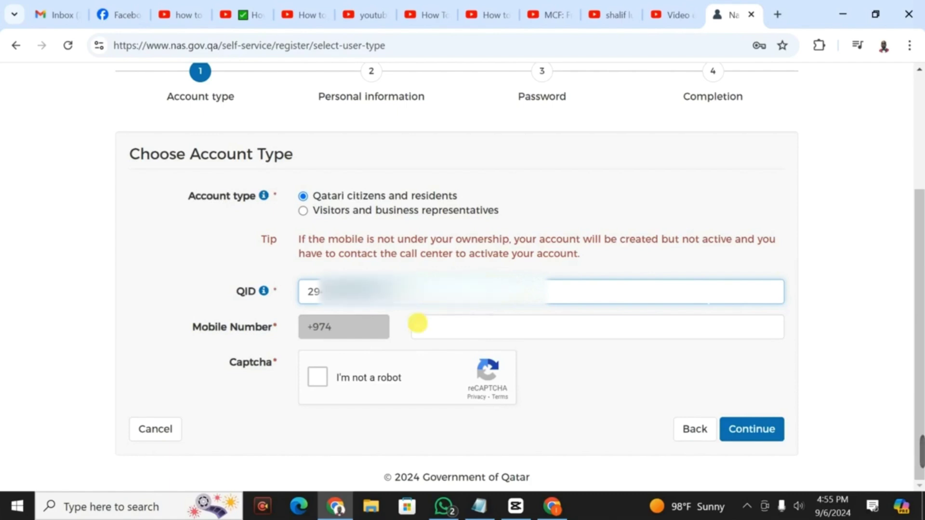
left_click(452, 327)
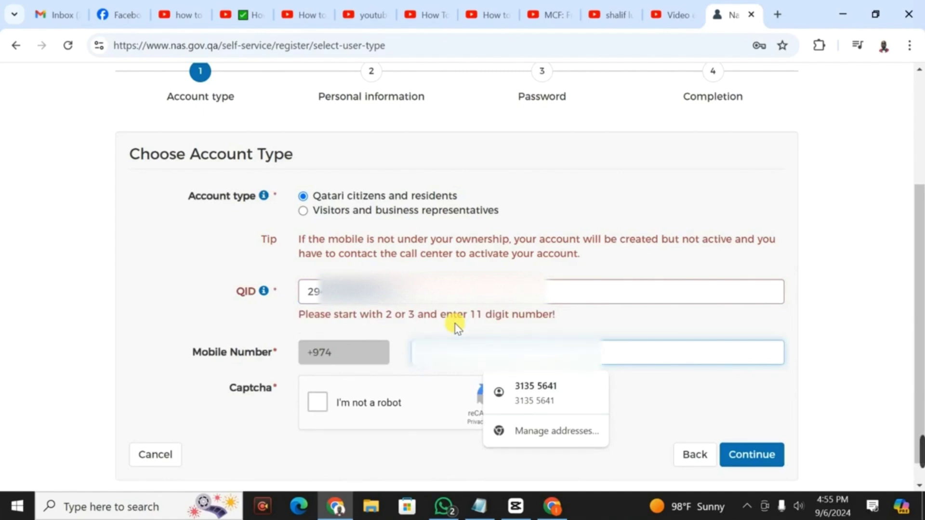
key("Escape")
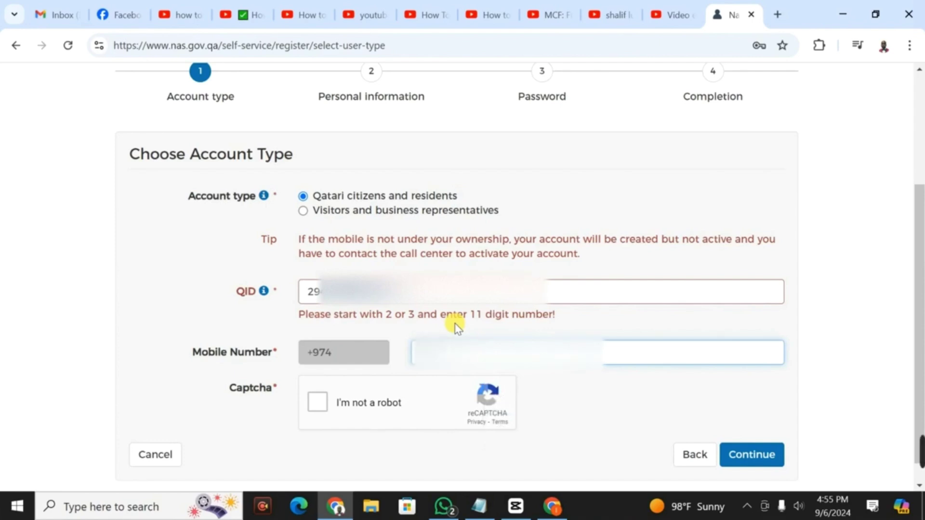
type("6")
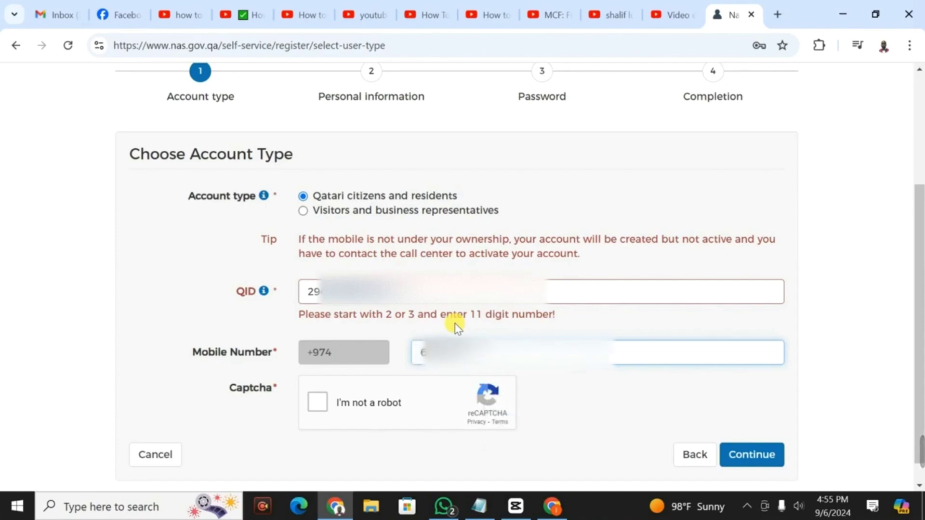
type("6")
type("1")
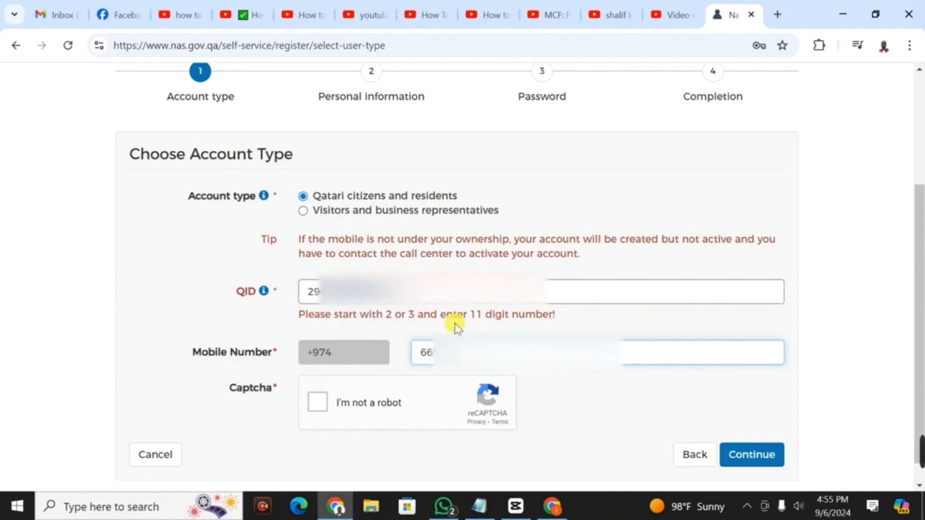
type("0")
- Pass the I'm not a robot check and submit the account type step
left_click(318, 404)
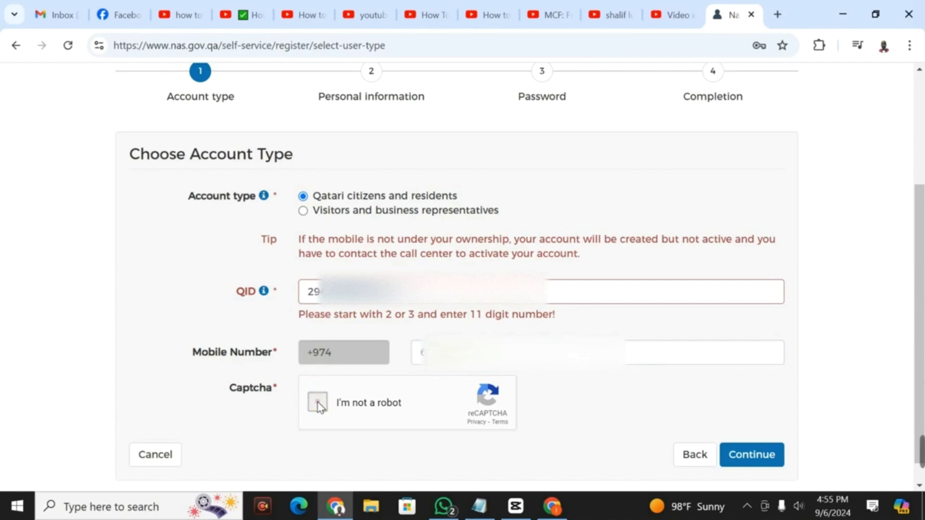
left_click(754, 458)
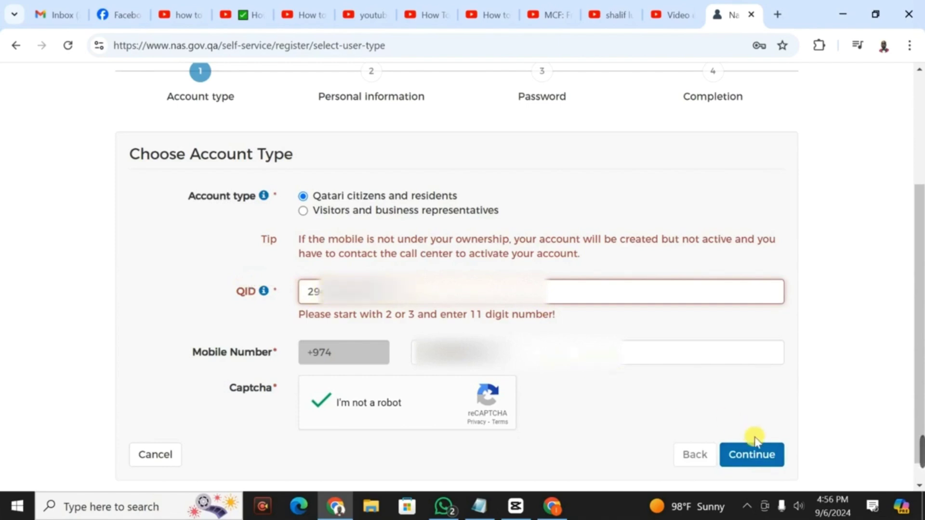
left_click(748, 456)
left_click(748, 457)
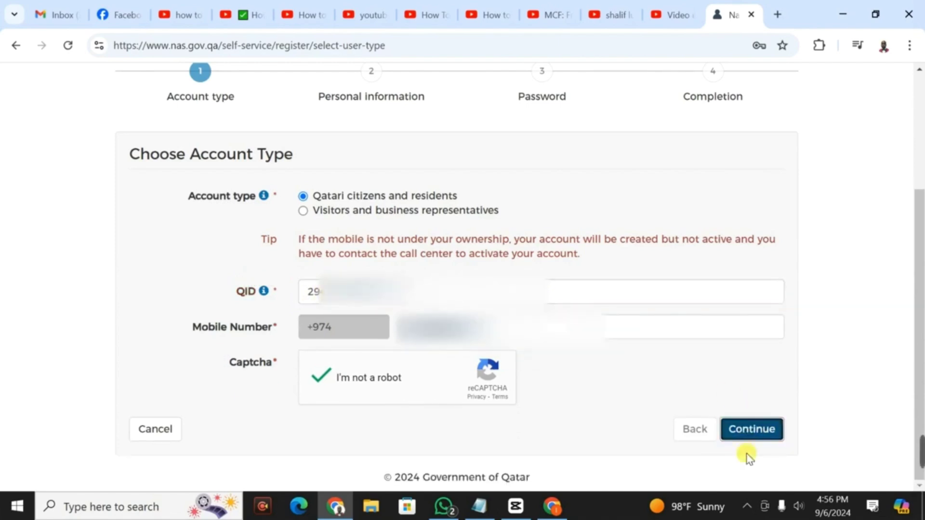
- Request the SMS code, enter it, pass the captcha and continue to Personal information
left_click(769, 429)
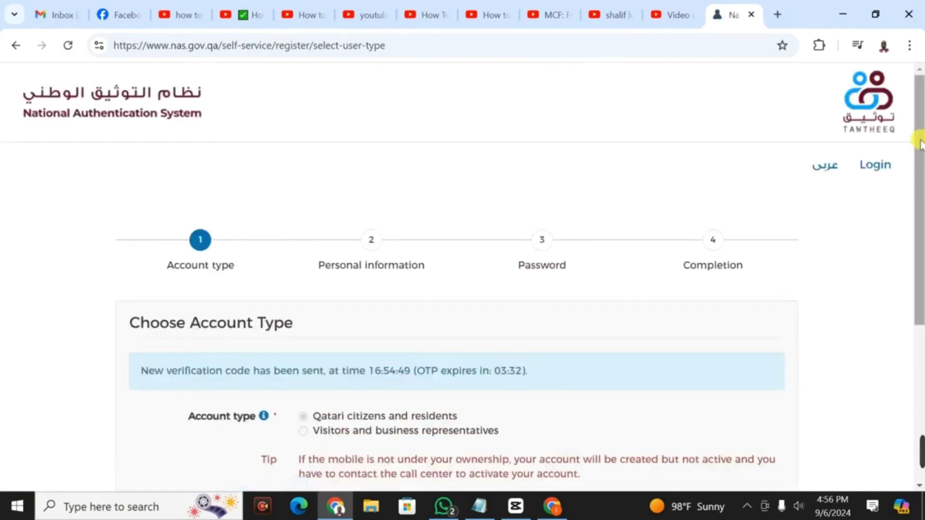
scroll(920, 142, "down", 5)
left_click(368, 339)
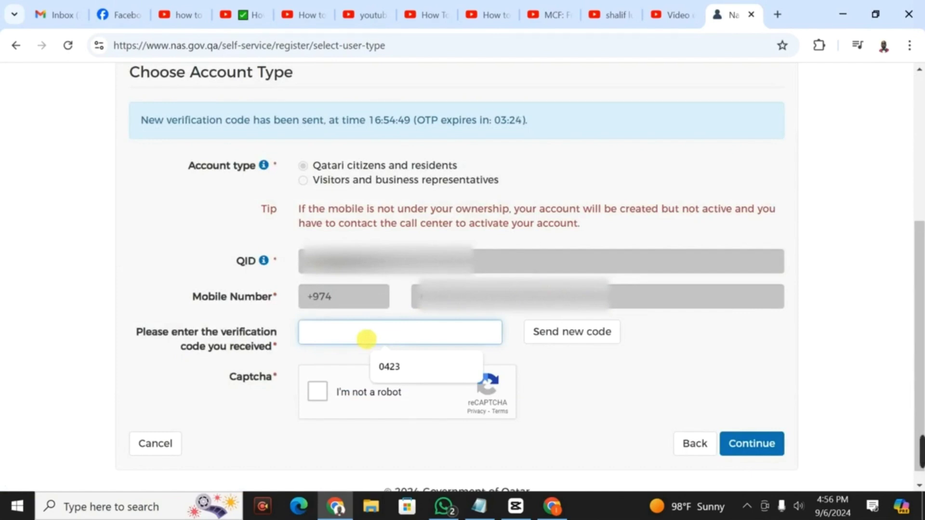
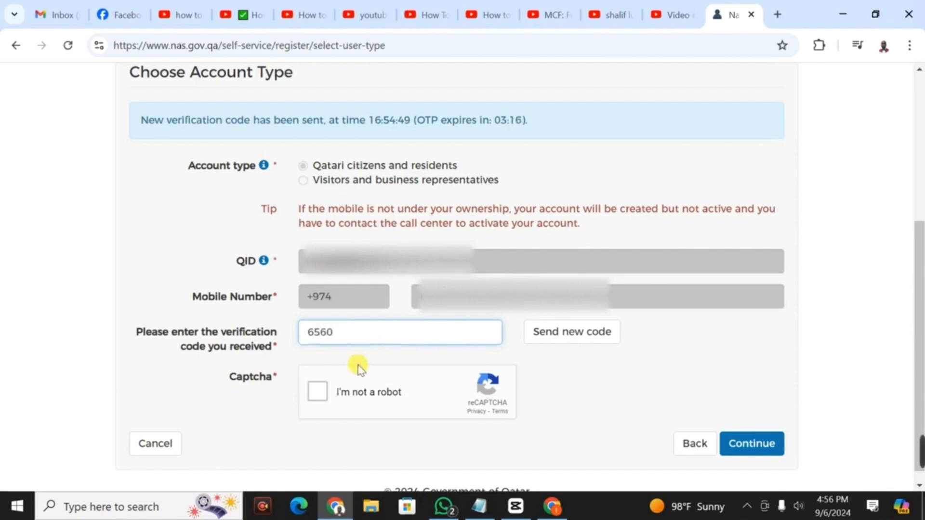
left_click(318, 392)
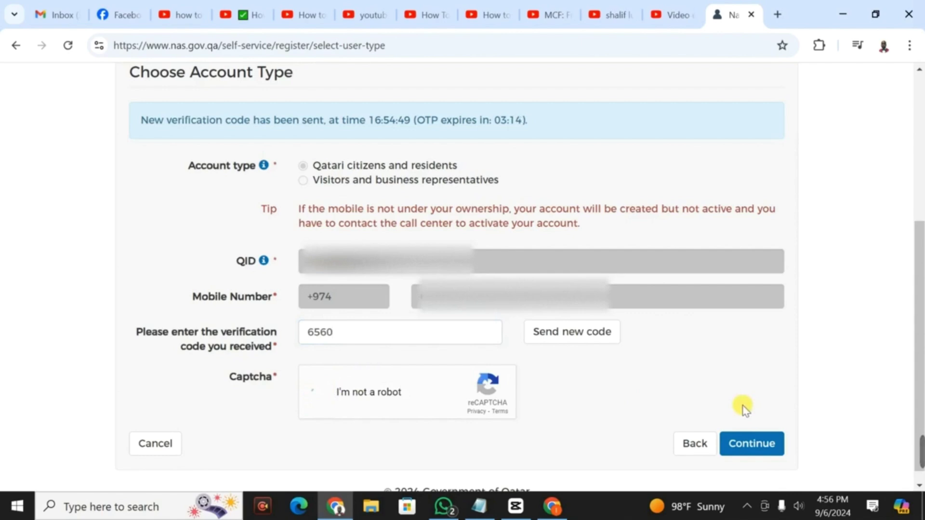
left_click(769, 448)
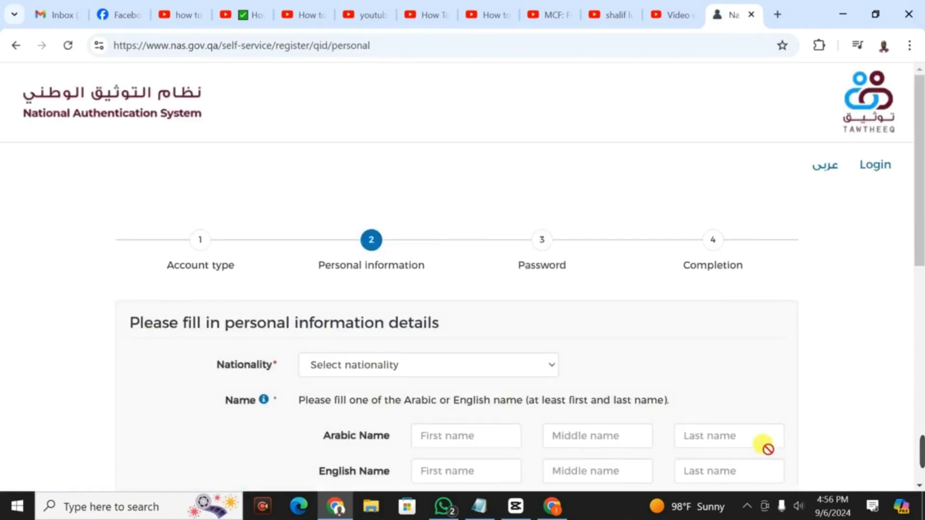
- Select Uganda as the nationality
left_click_drag(920, 133, 922, 170)
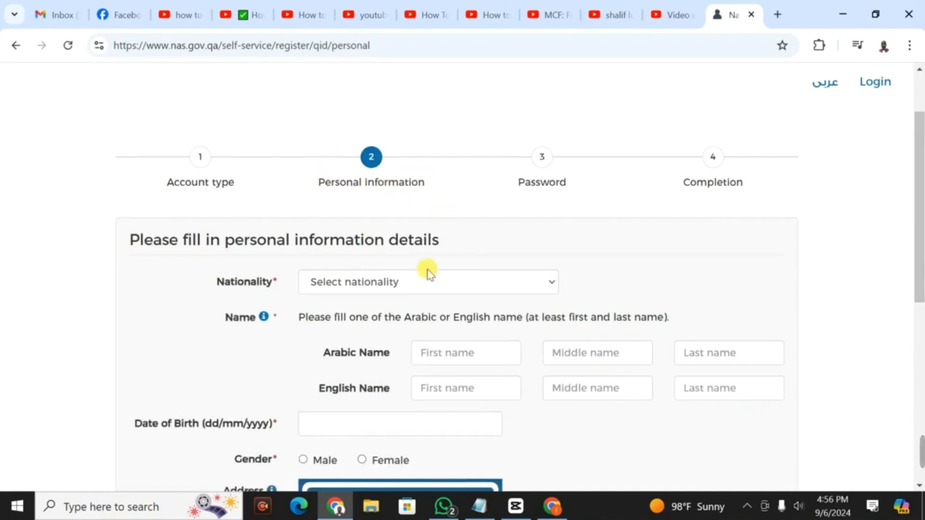
left_click(552, 289)
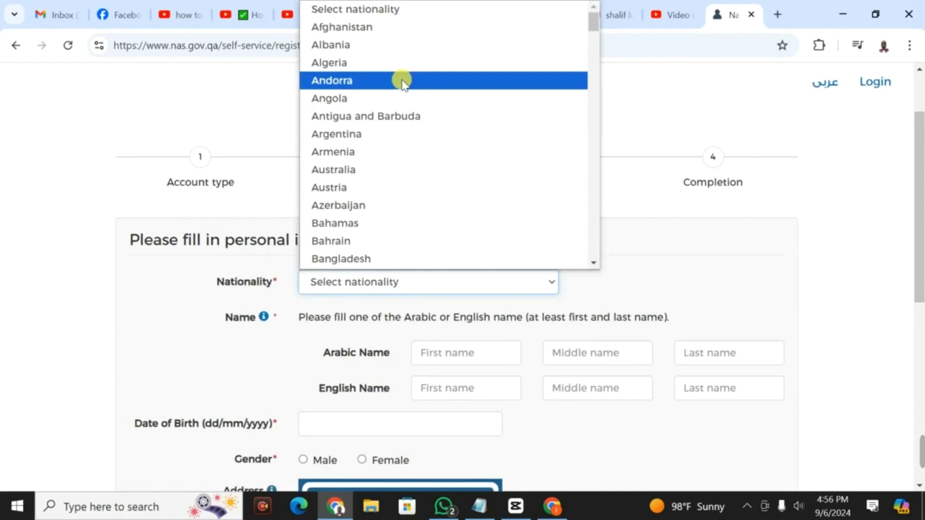
key("u")
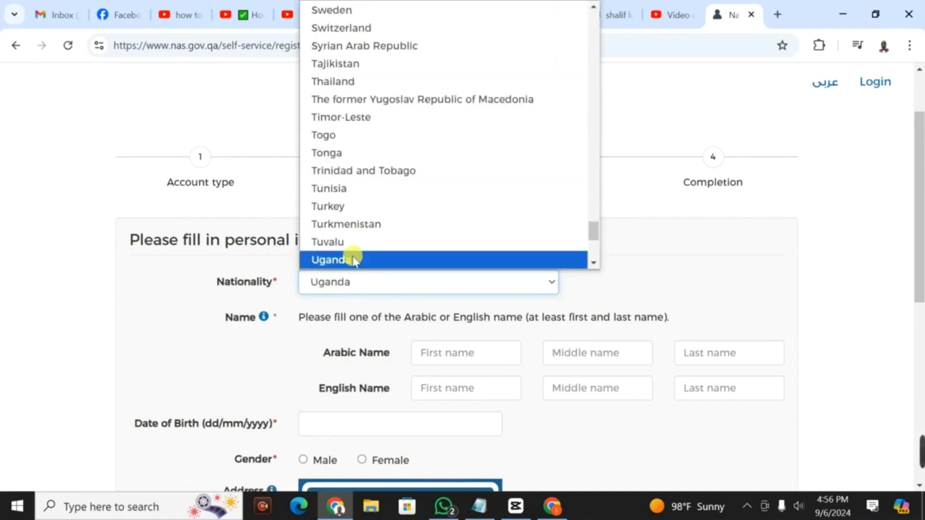
left_click(352, 260)
- Enter the applicant's first and last name in the English Name fields
left_click(441, 388)
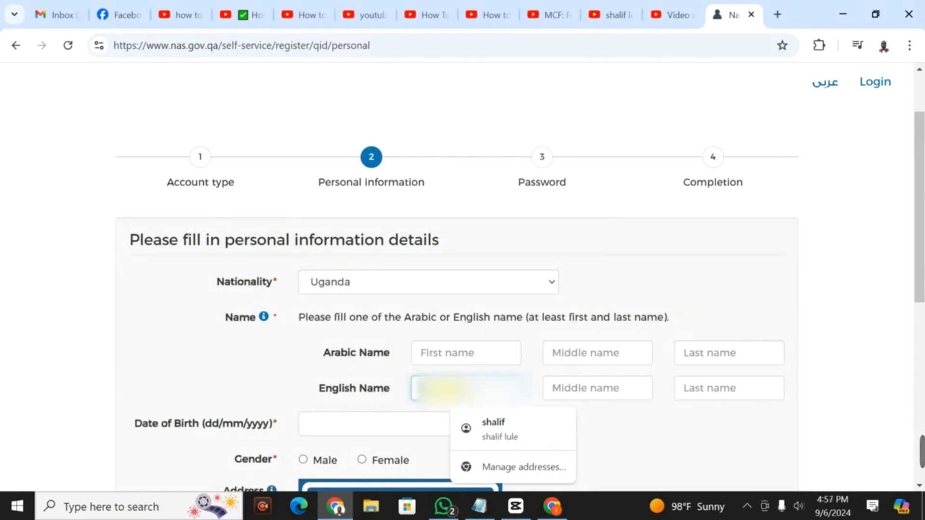
key("Escape")
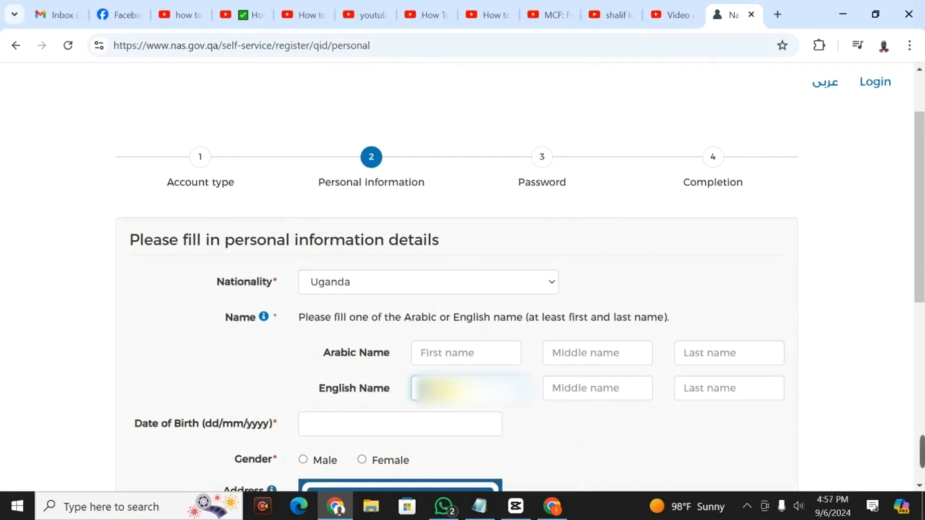
left_click(691, 392)
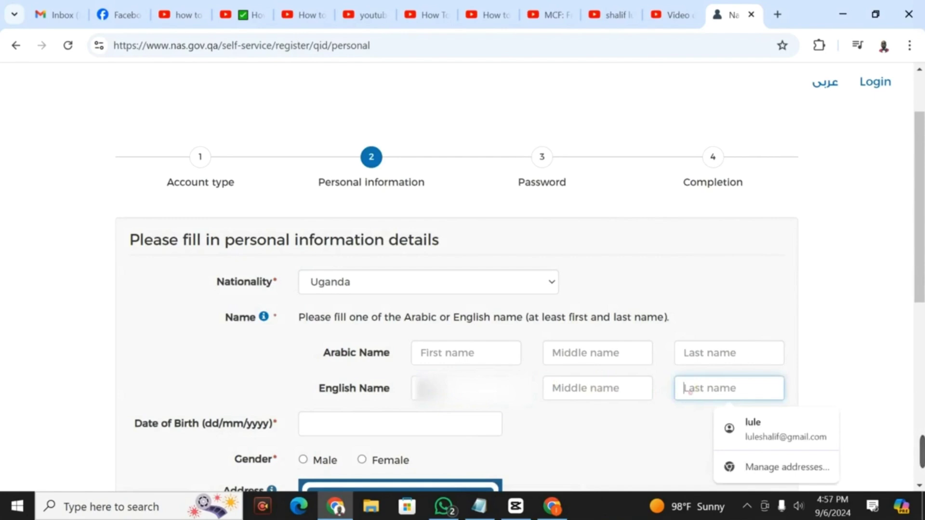
type("MUGISA")
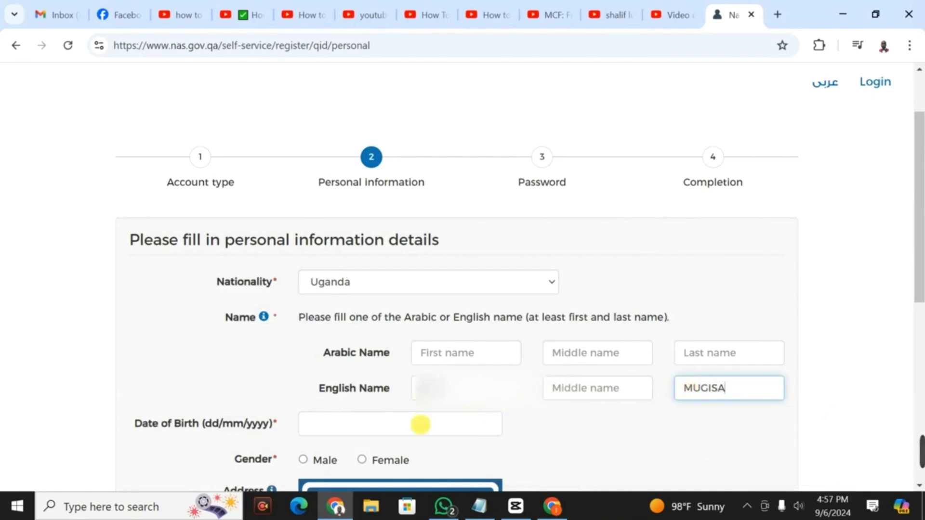
left_click(420, 425)
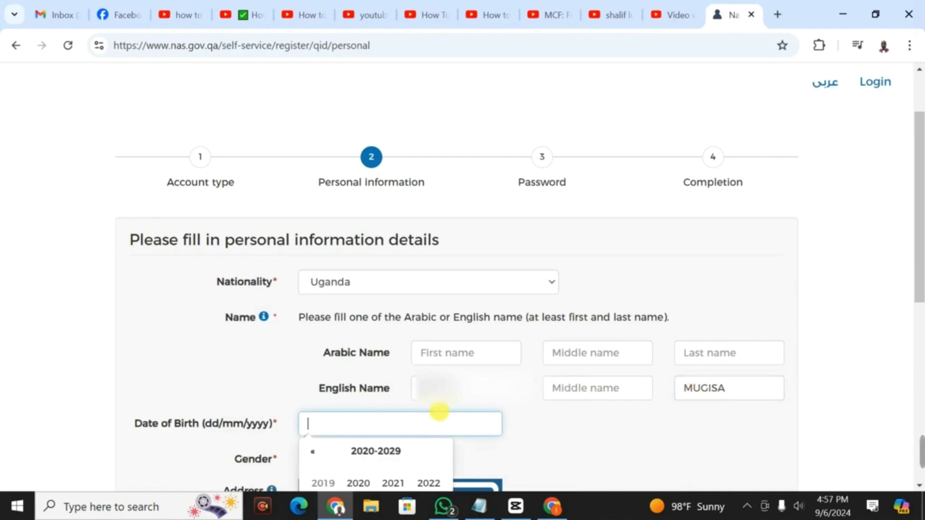
left_click_drag(920, 166, 920, 222)
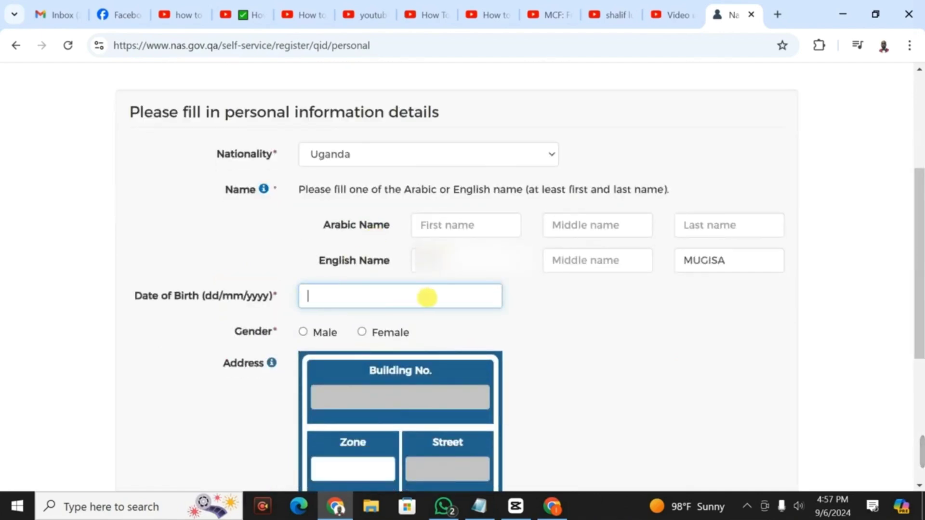
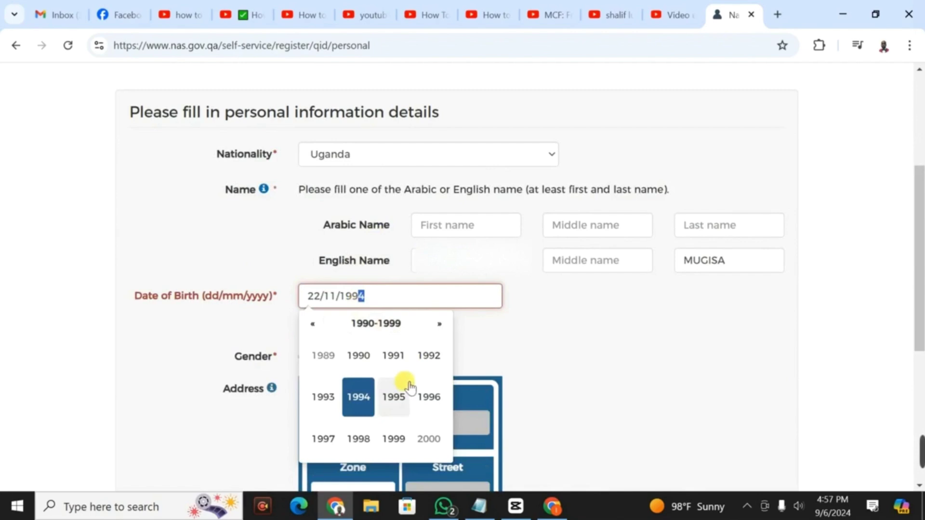
left_click(364, 398)
left_click(364, 398)
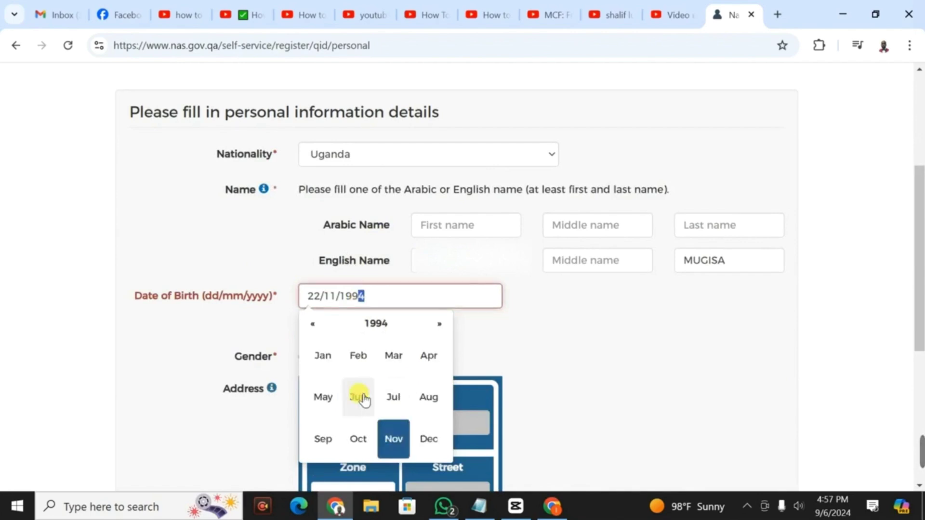
left_click(393, 436)
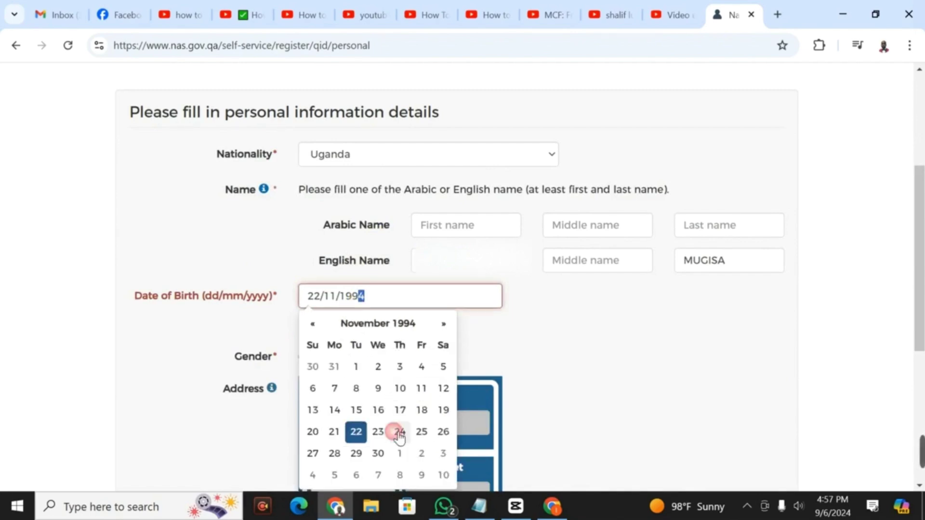
left_click(356, 432)
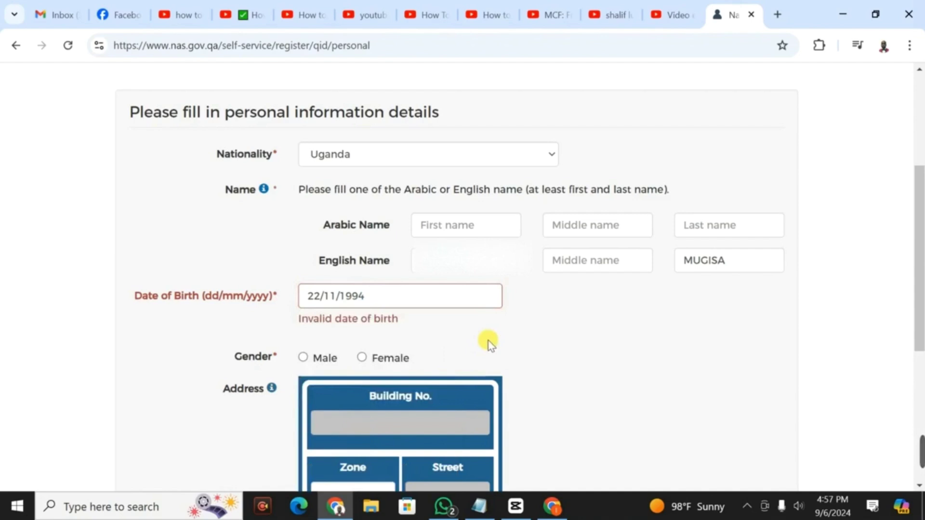
- Set the gender to Male and move down to the address section
left_click(301, 360)
scroll(921, 272, "down", 1)
scroll(922, 272, "down", 5)
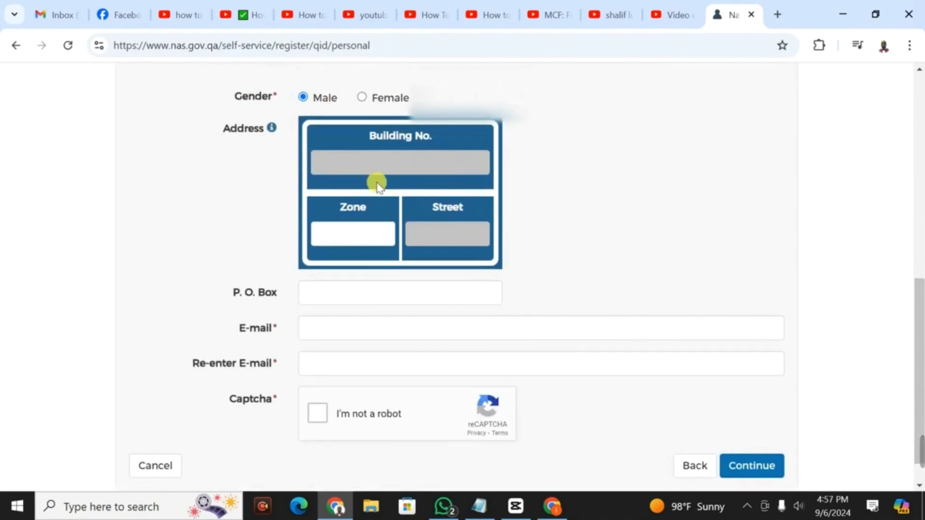
left_click(348, 232)
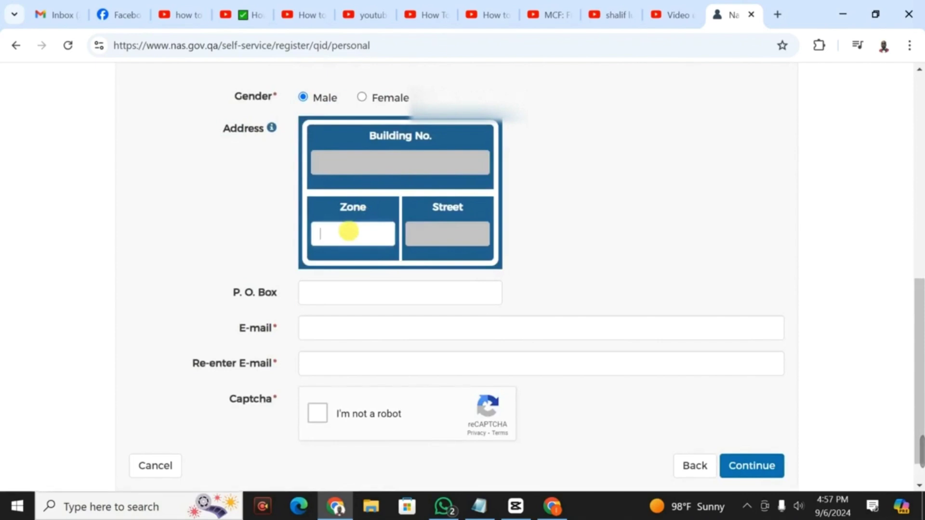
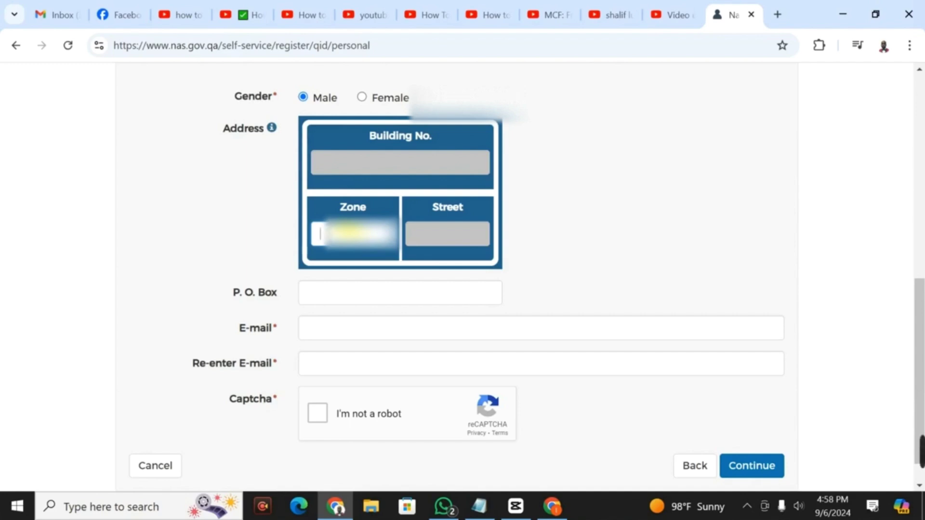
- Fill in the applicant's address zone, street and building number
left_click(426, 233)
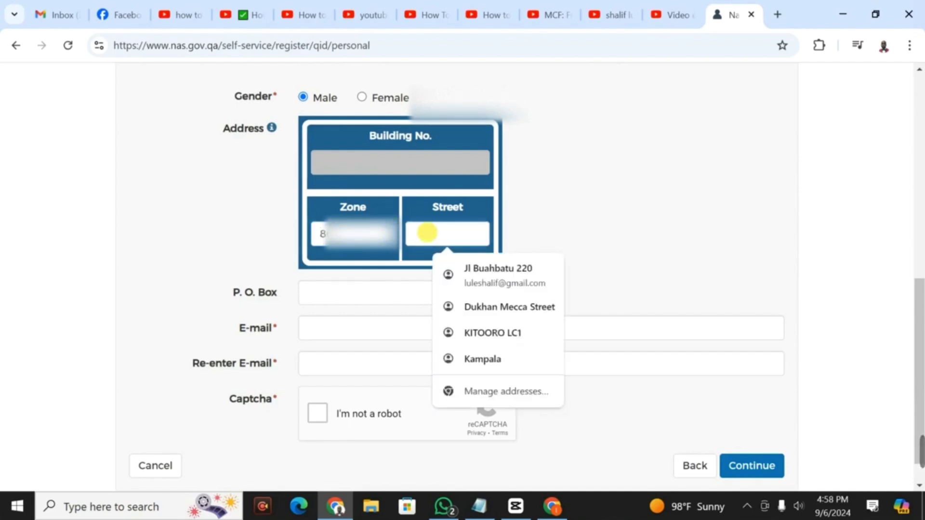
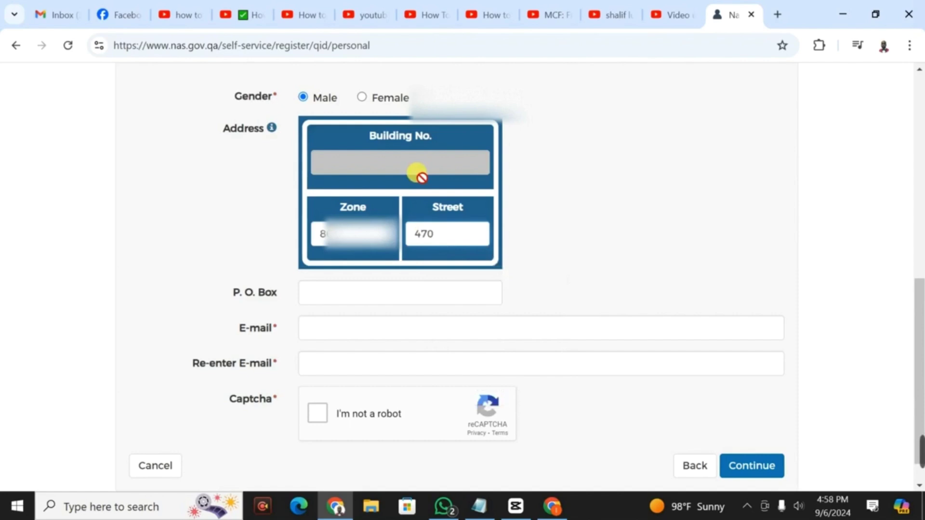
left_click(392, 161)
type("4")
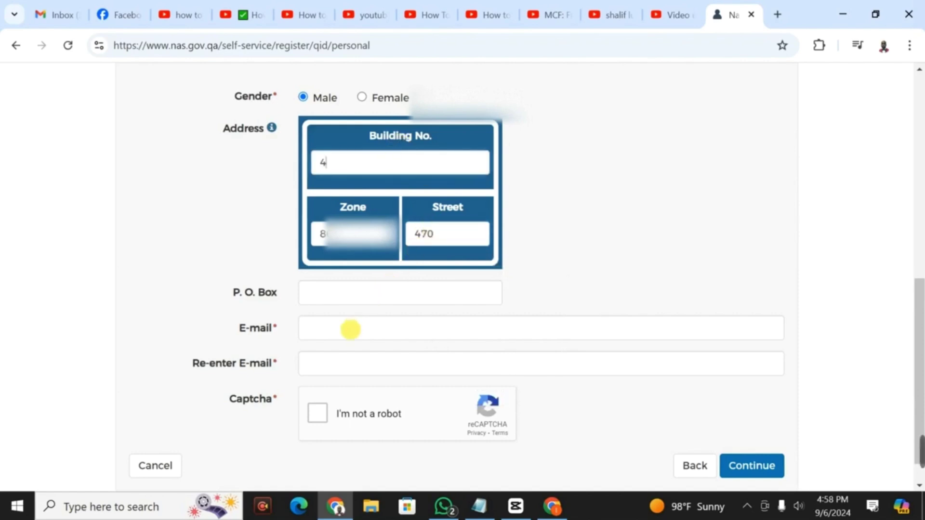
left_click(350, 330)
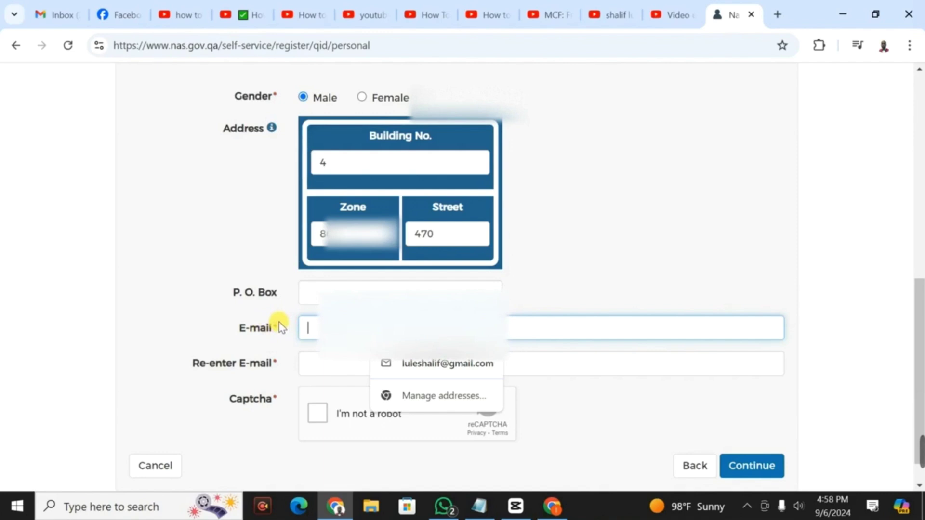
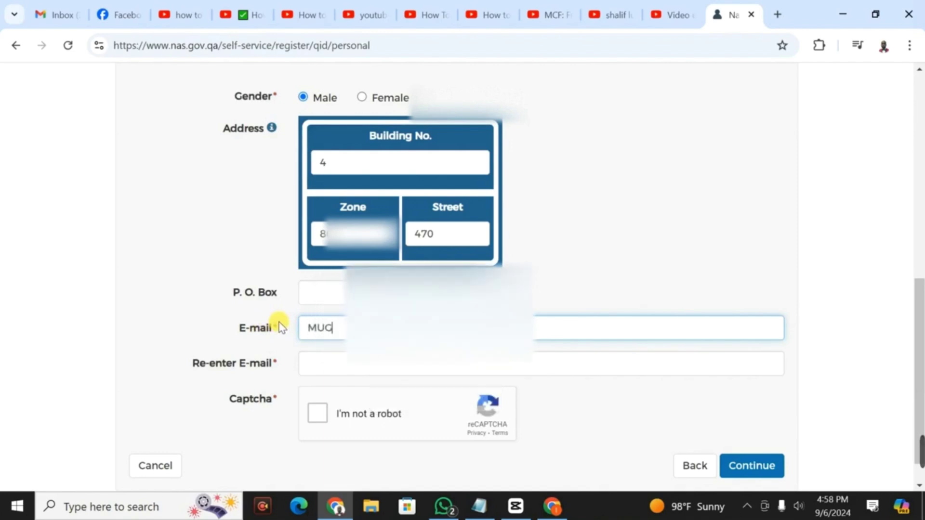
- Type the applicant's e-mail address into the E-mail field, correcting earlier mistyped text
key("BackSpace")
key("BackSpace")
key("BackSpace")
key("BackSpace")
key("BackSpace")
key("BackSpace")
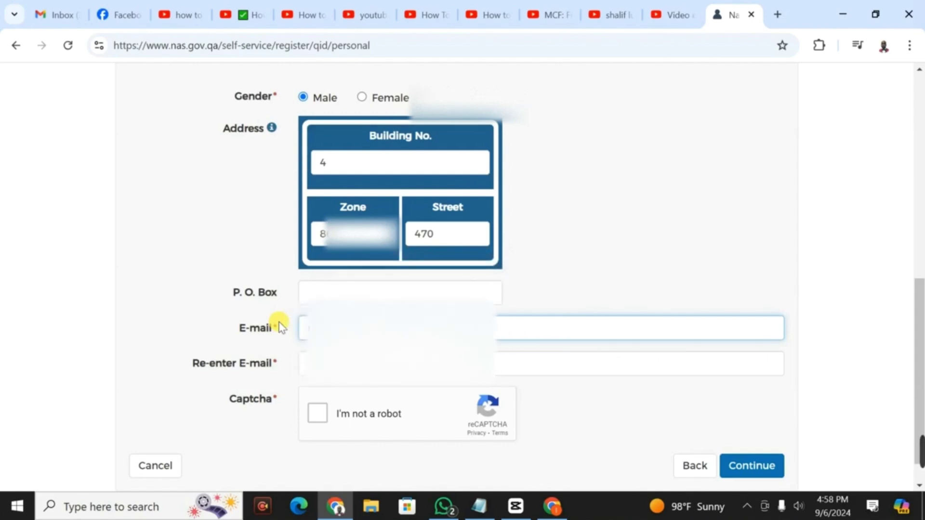
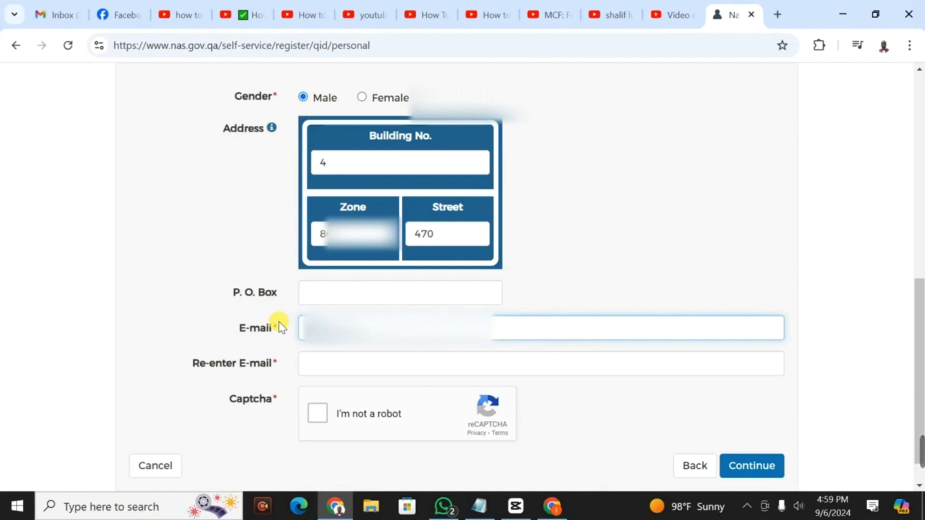
key("BackSpace")
key("BackSpace")
key("BackSpace")
key("BackSpace")
key("BackSpace")
key("BackSpace")
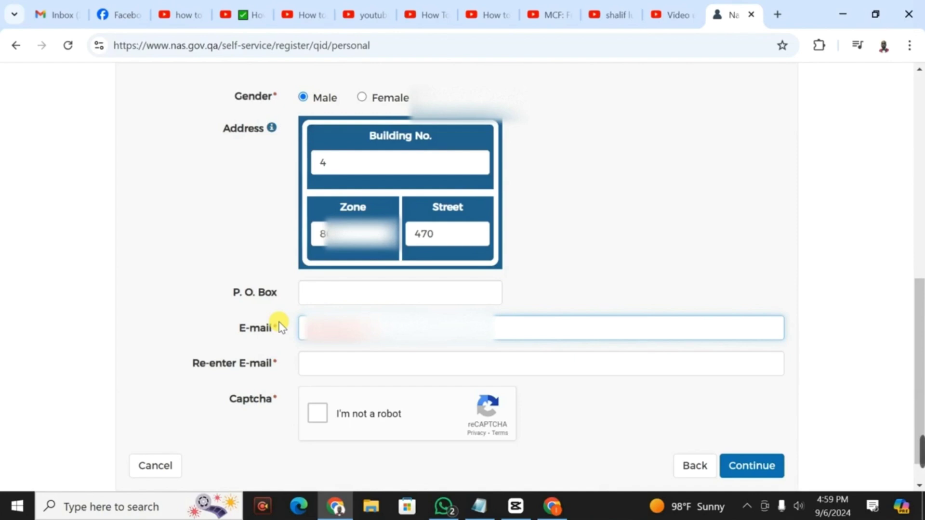
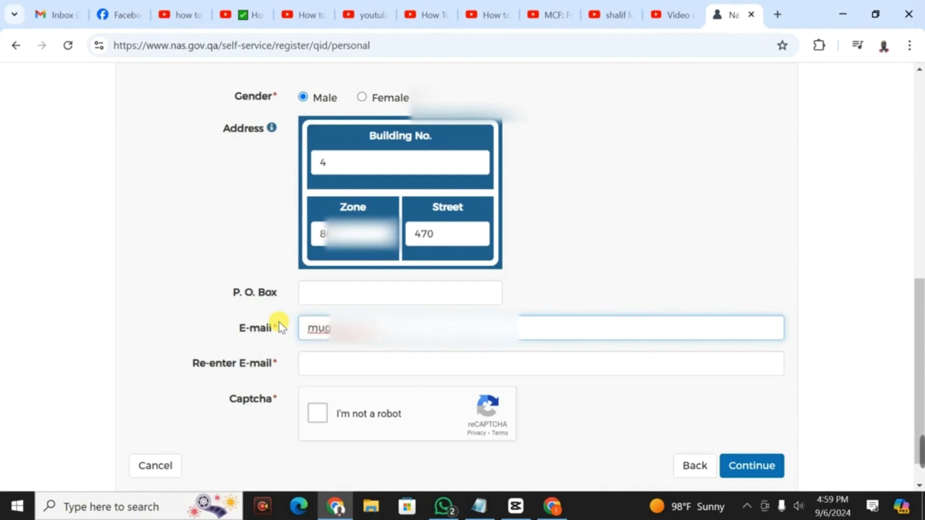
- Re-enter the e-mail address, pass the captcha and submit the personal information
left_click(330, 359)
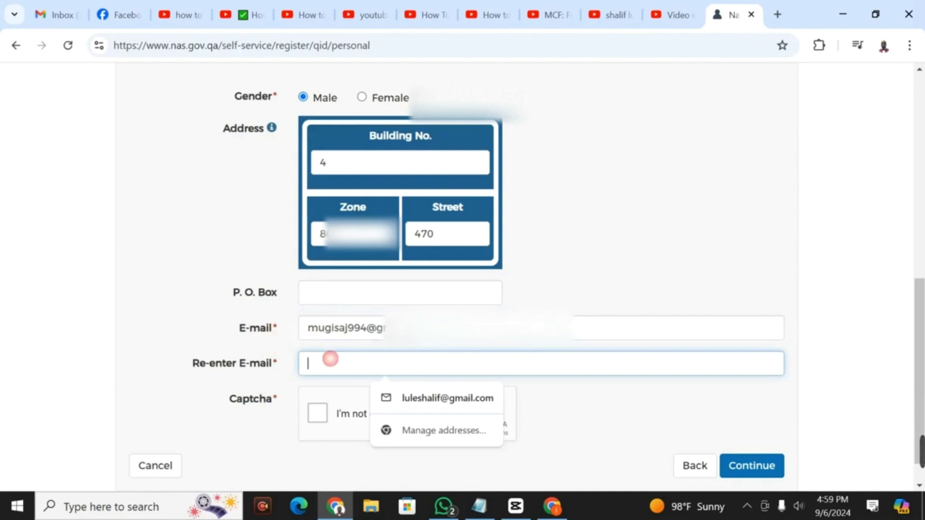
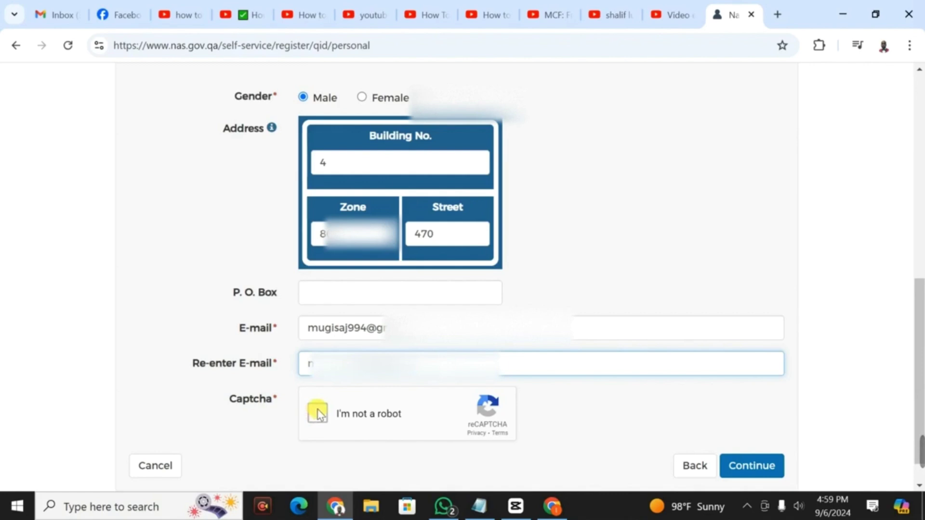
left_click(318, 413)
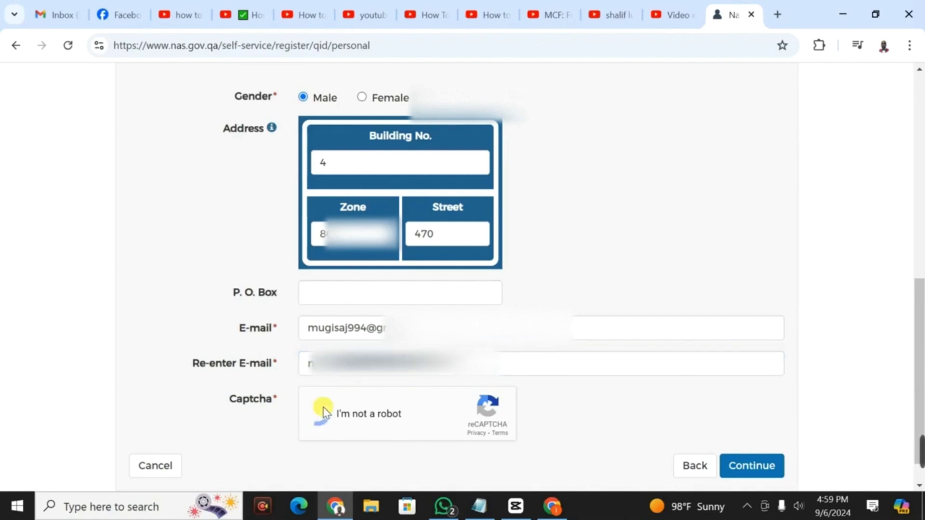
left_click(759, 467)
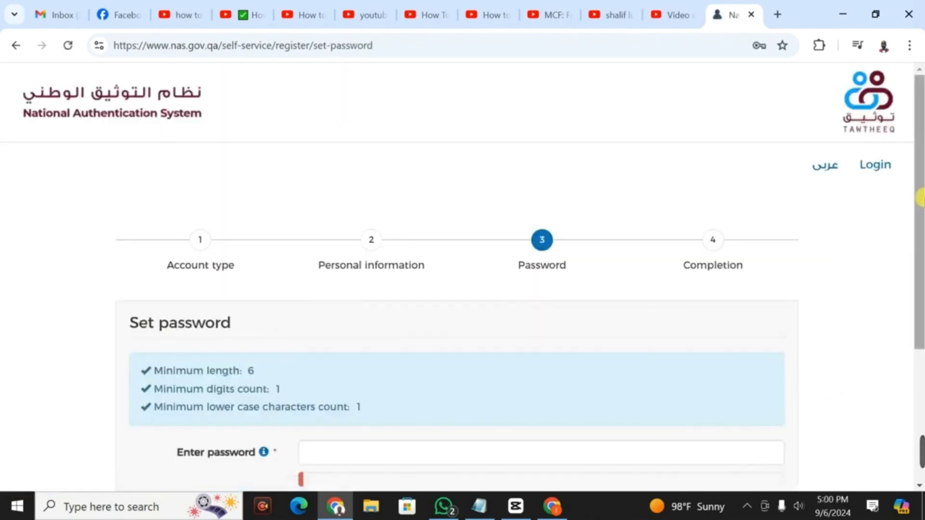
- Enter and confirm the new account password, pass the captcha and create the account
scroll(920, 284, "down", 3)
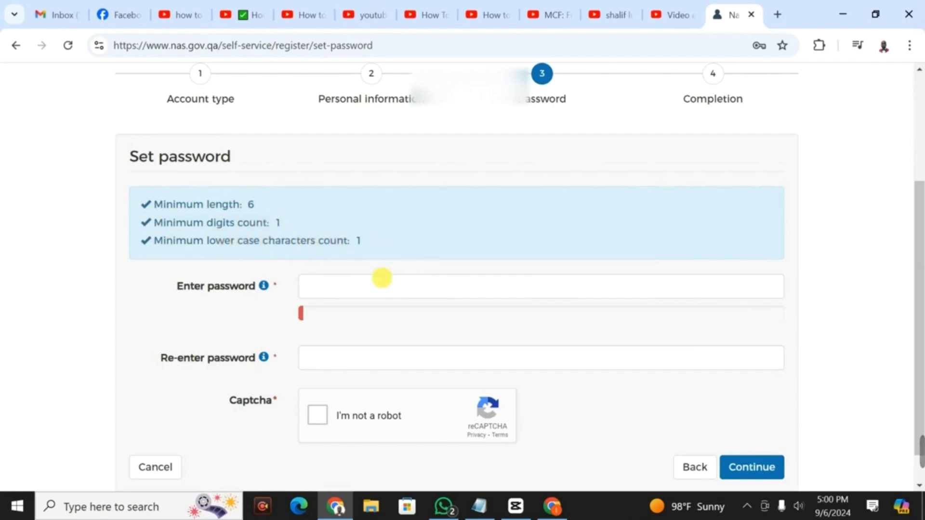
left_click(354, 288)
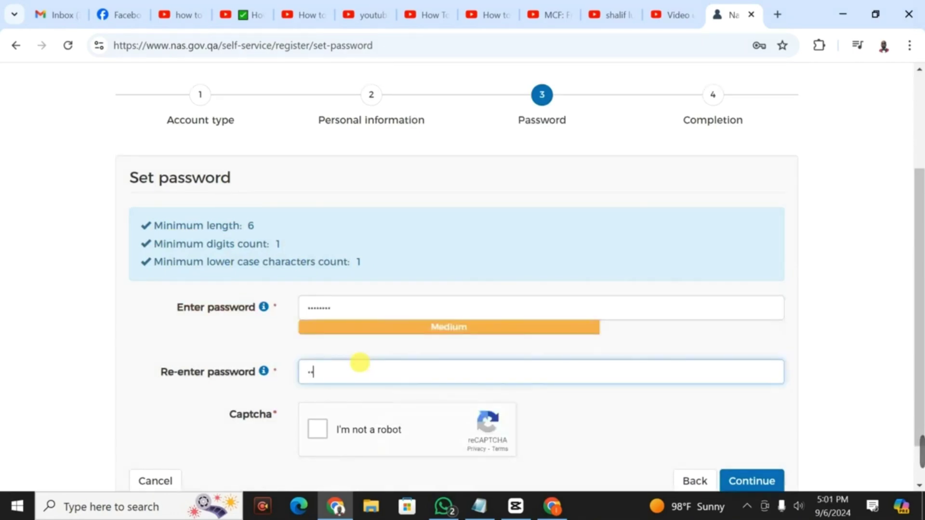
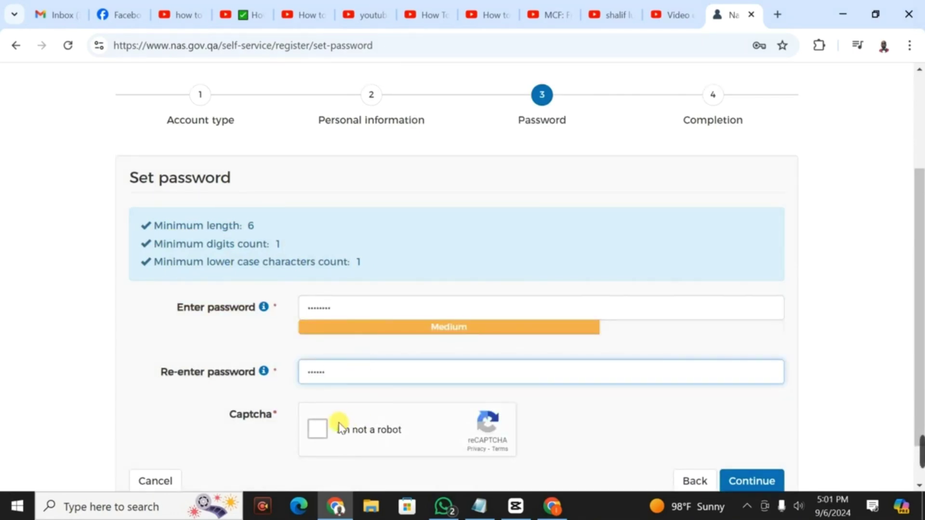
left_click(318, 428)
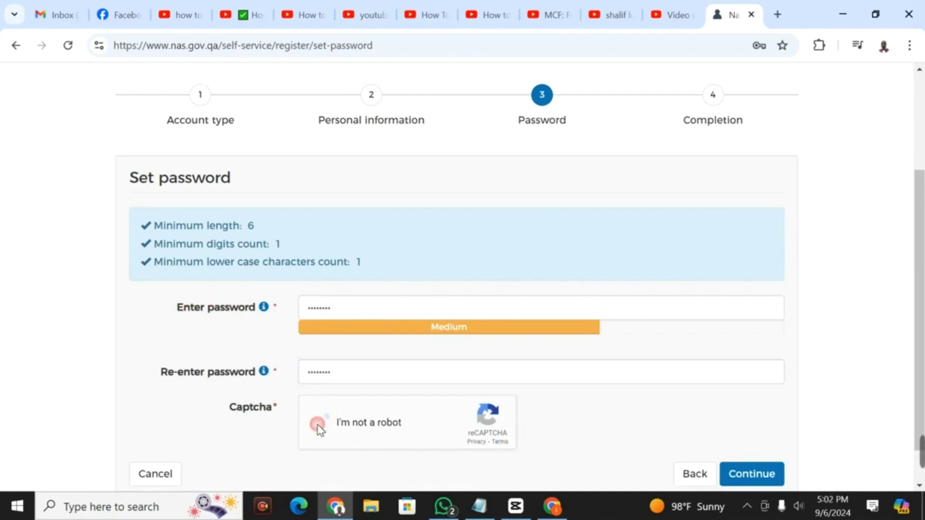
left_click(748, 470)
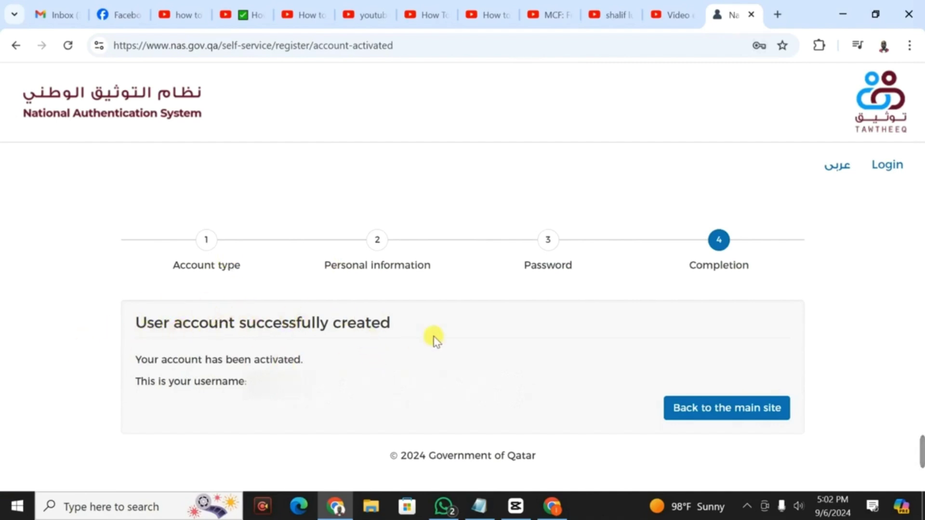
- Go back to the main Tawtheeq site and open the login page
left_click(719, 408)
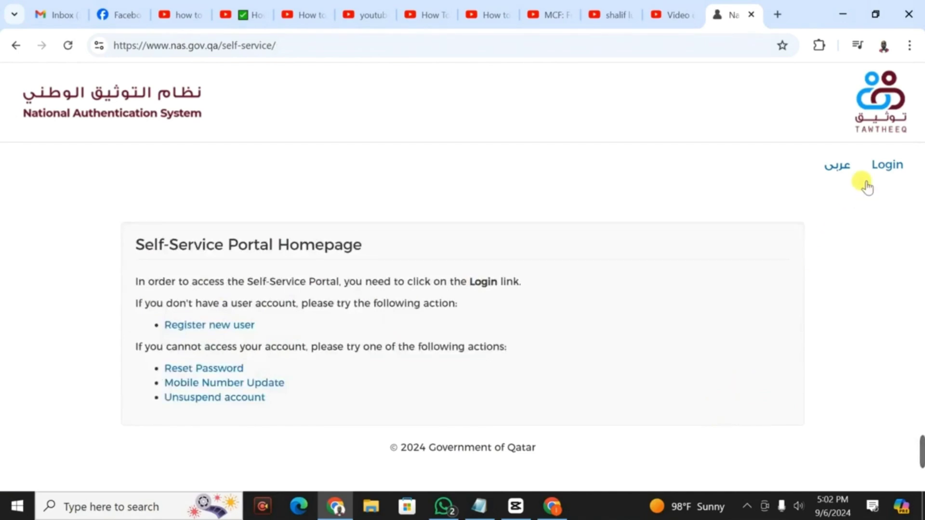
left_click(892, 163)
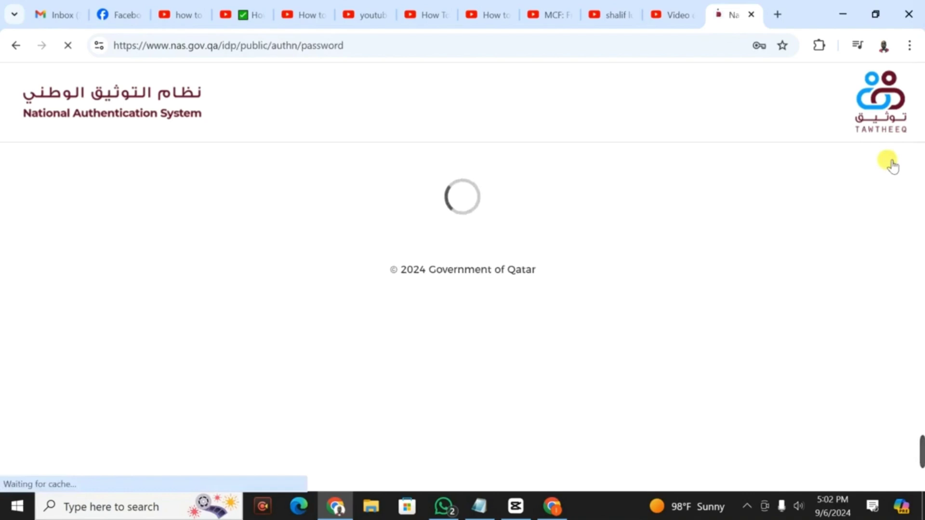
- Enter the new account's username and dismiss the saved-username suggestions
left_click(331, 265)
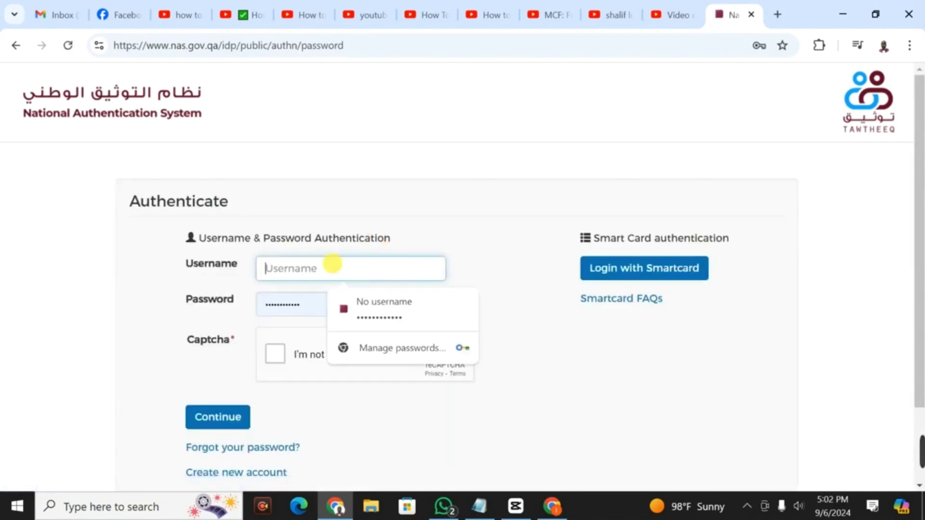
type("2")
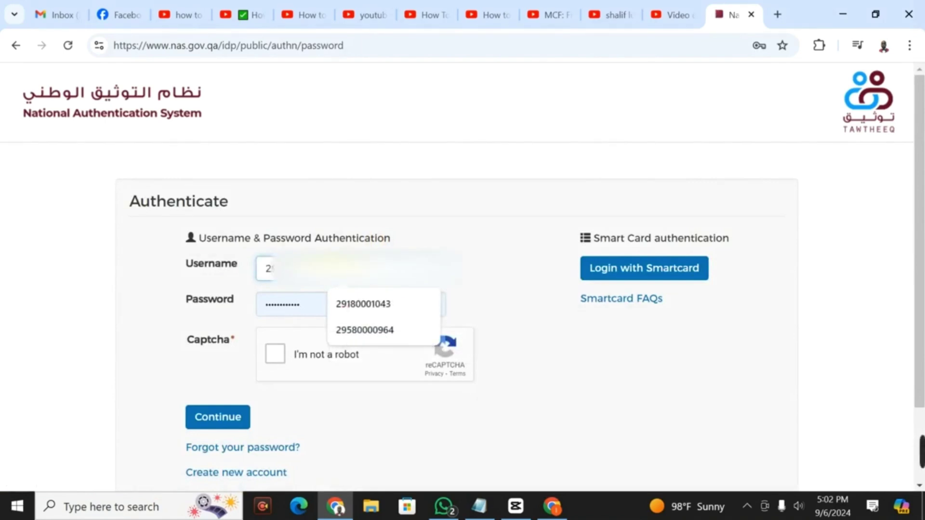
key("Escape")
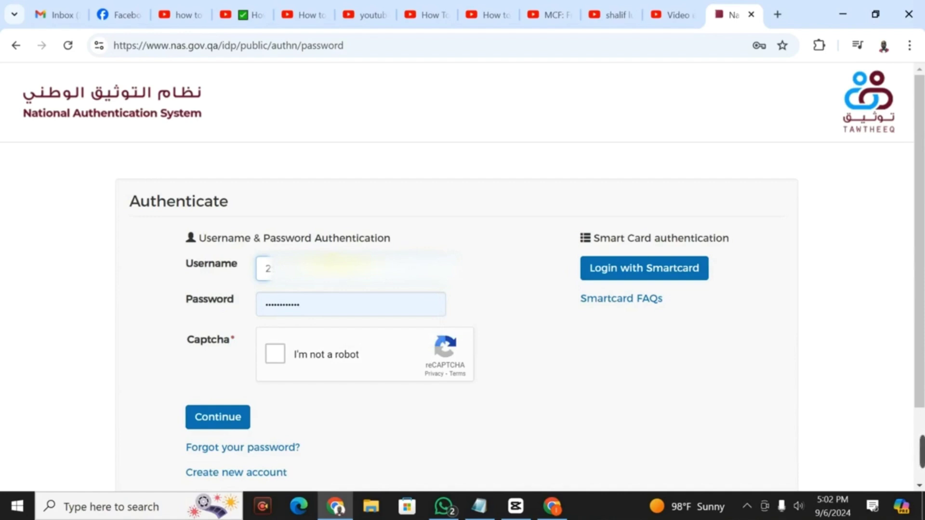
- Replace the autofilled password with the new account password and tick 'I'm not a robot'
left_click(299, 303)
left_click_drag(299, 303, 241, 305)
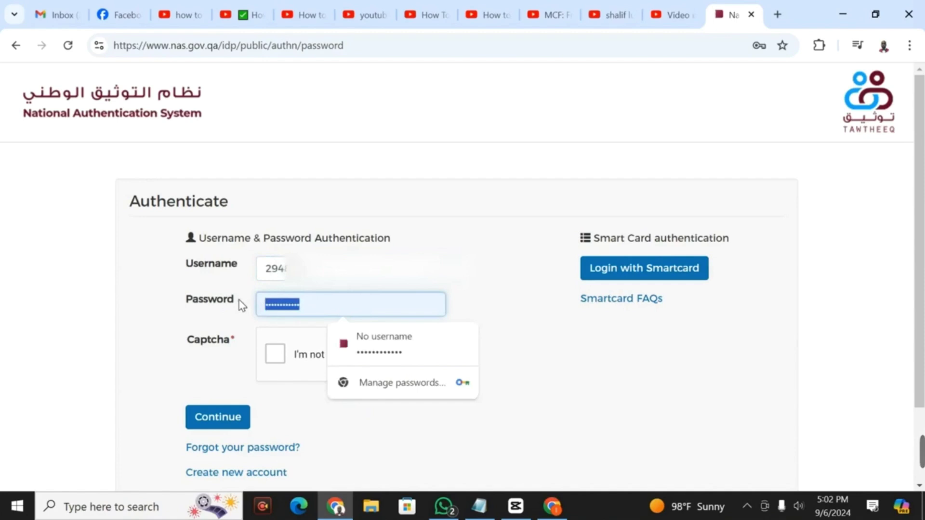
key("BackSpace")
type("•")
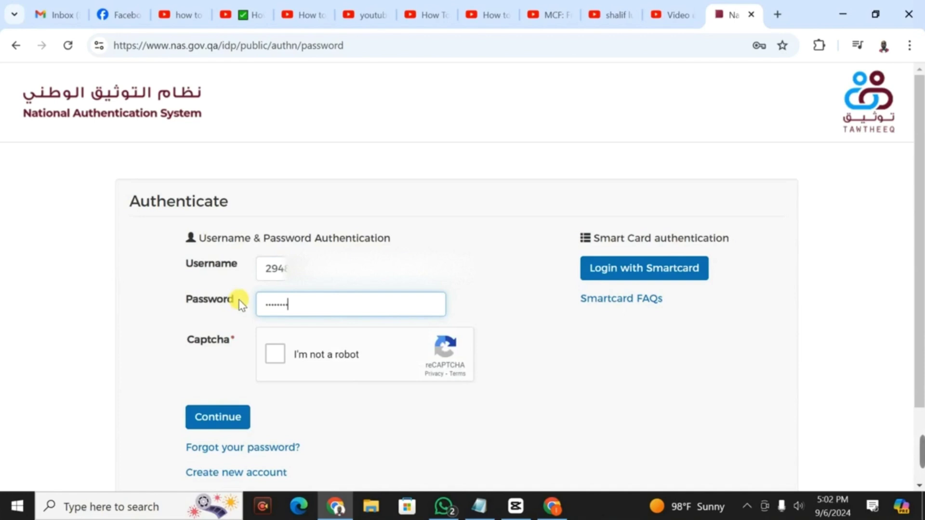
left_click(274, 353)
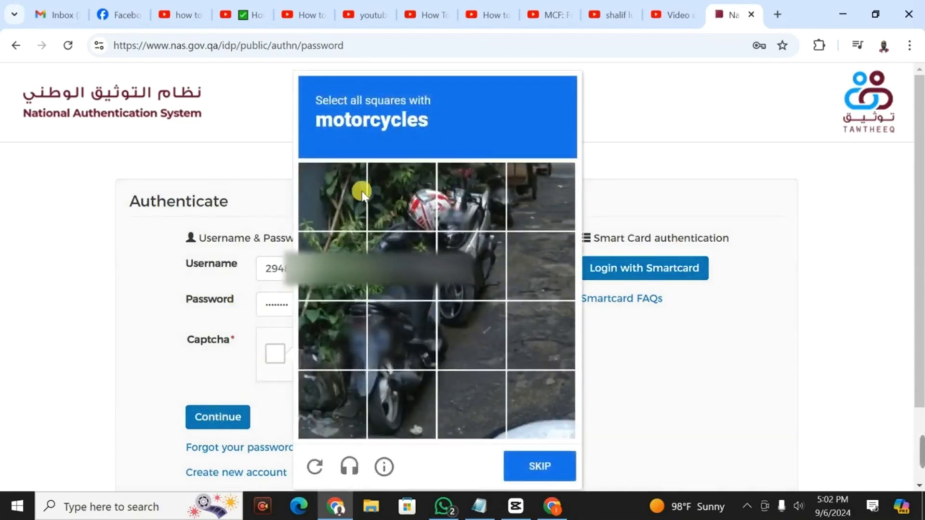
- Select the seven motorcycle tiles in the captcha image grid
left_click(458, 206)
left_click(461, 270)
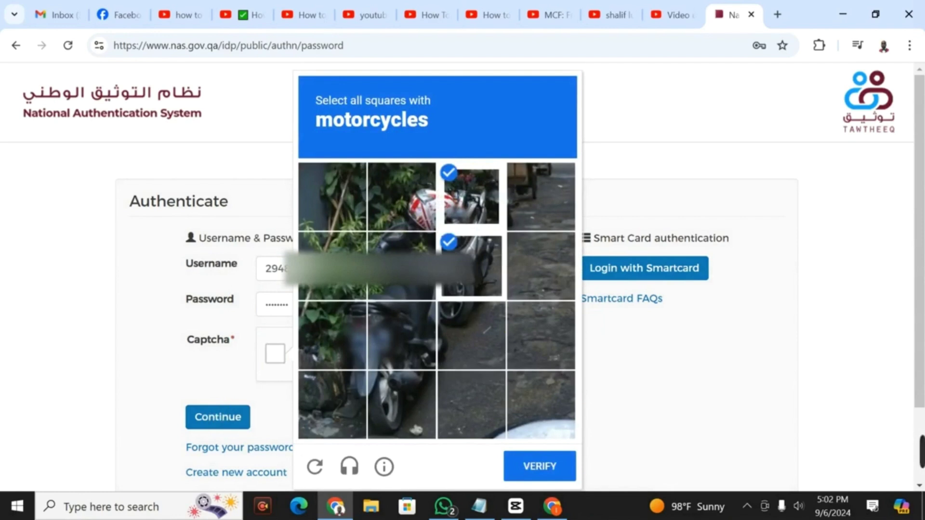
left_click(394, 262)
left_click(394, 179)
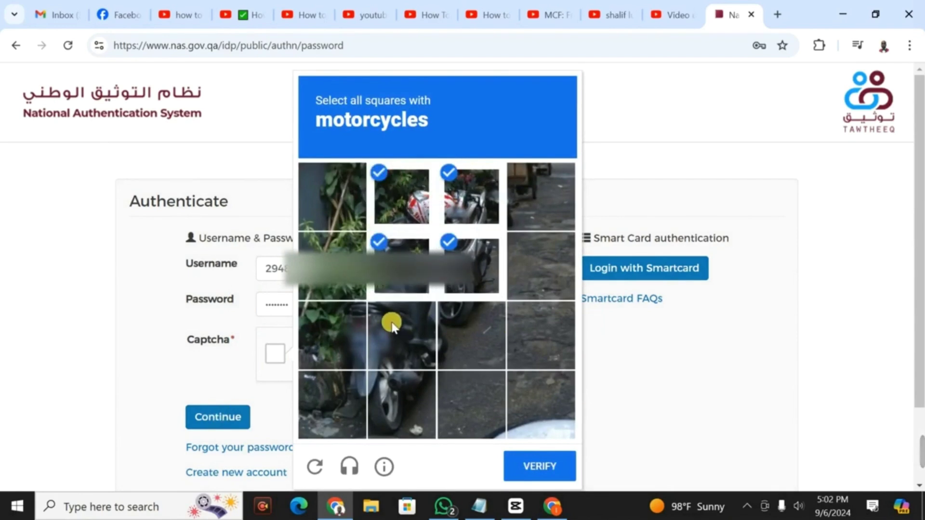
left_click(391, 328)
left_click(392, 398)
left_click(332, 336)
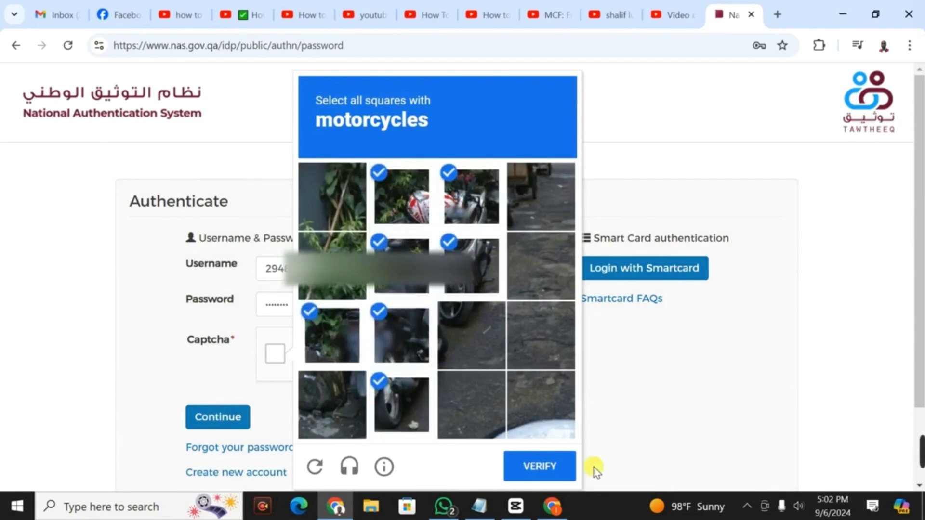
- Verify the captcha selection and continue to log in with the new account
left_click(560, 470)
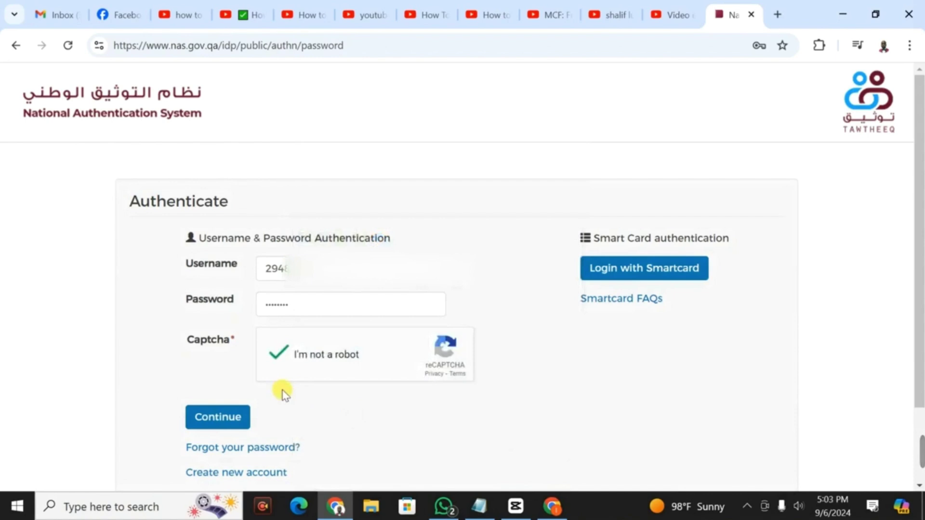
left_click(219, 419)
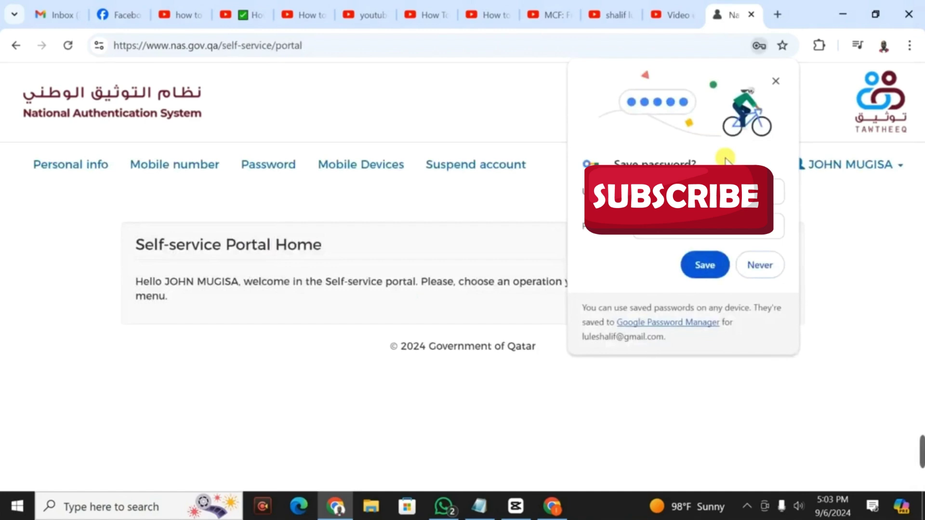
- Choose Never on Chrome's save-password bubble to reveal the portal home
left_click(755, 264)
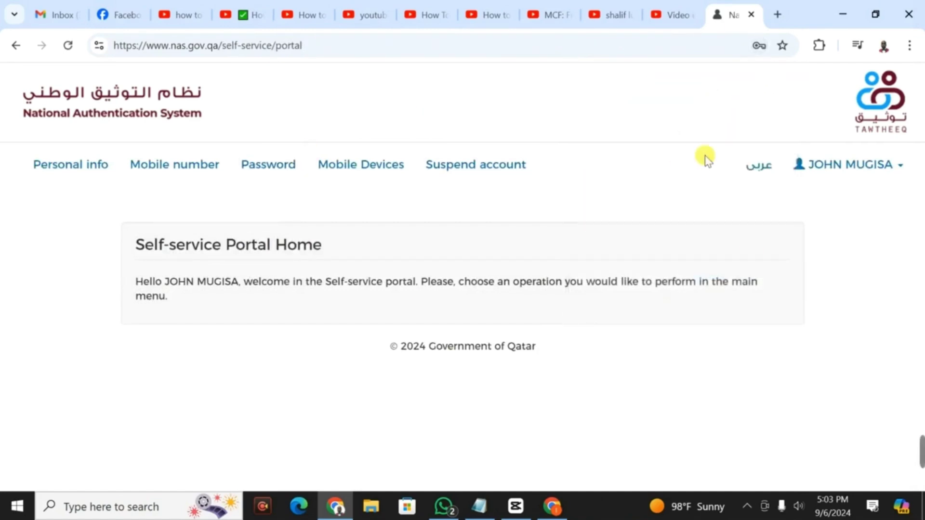